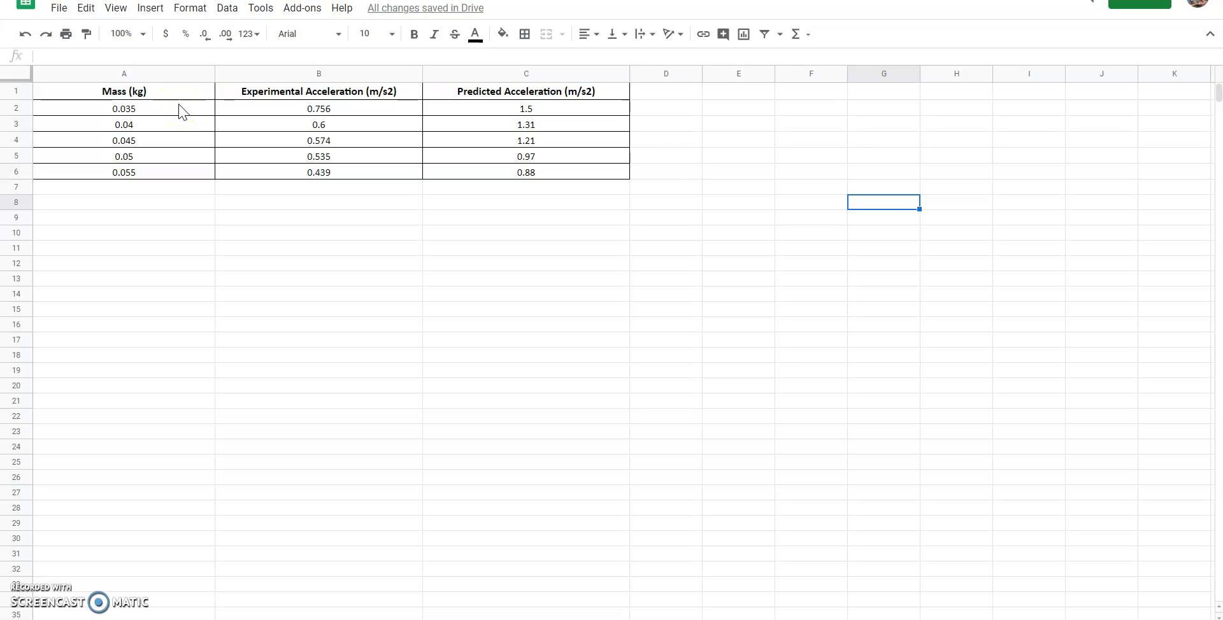
Review the mass values and the three column headings, then select the data table A1:C6
click(183, 109)
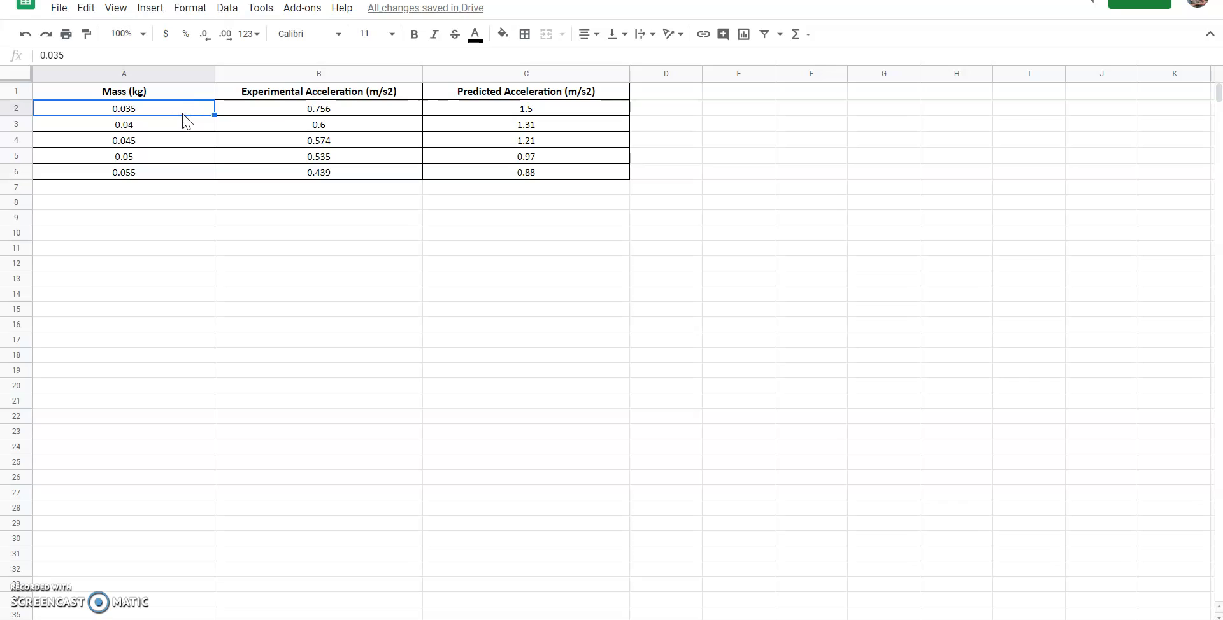
key(Down)
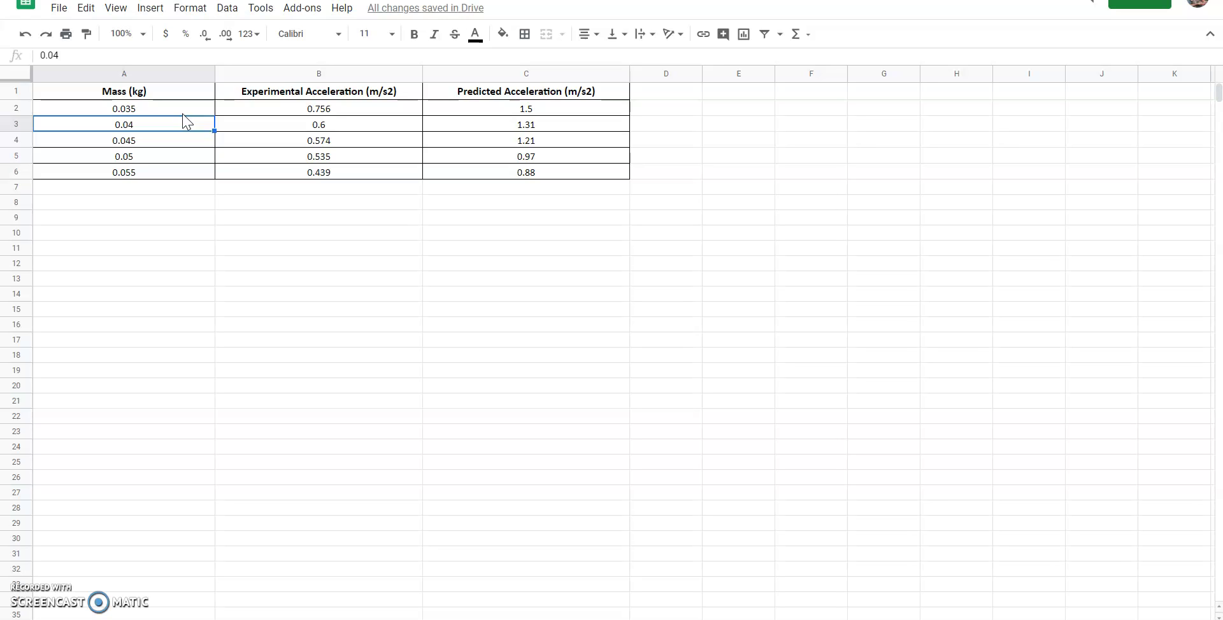
key(Up)
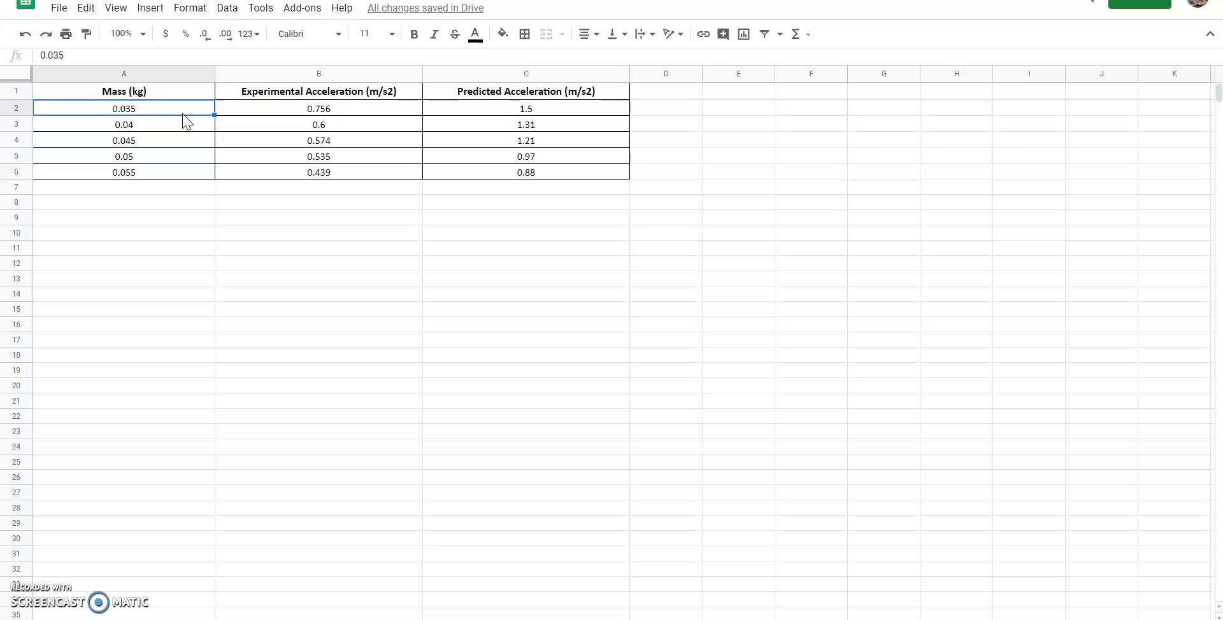
key(Down)
key(Down)
key(Down)
key(Down)
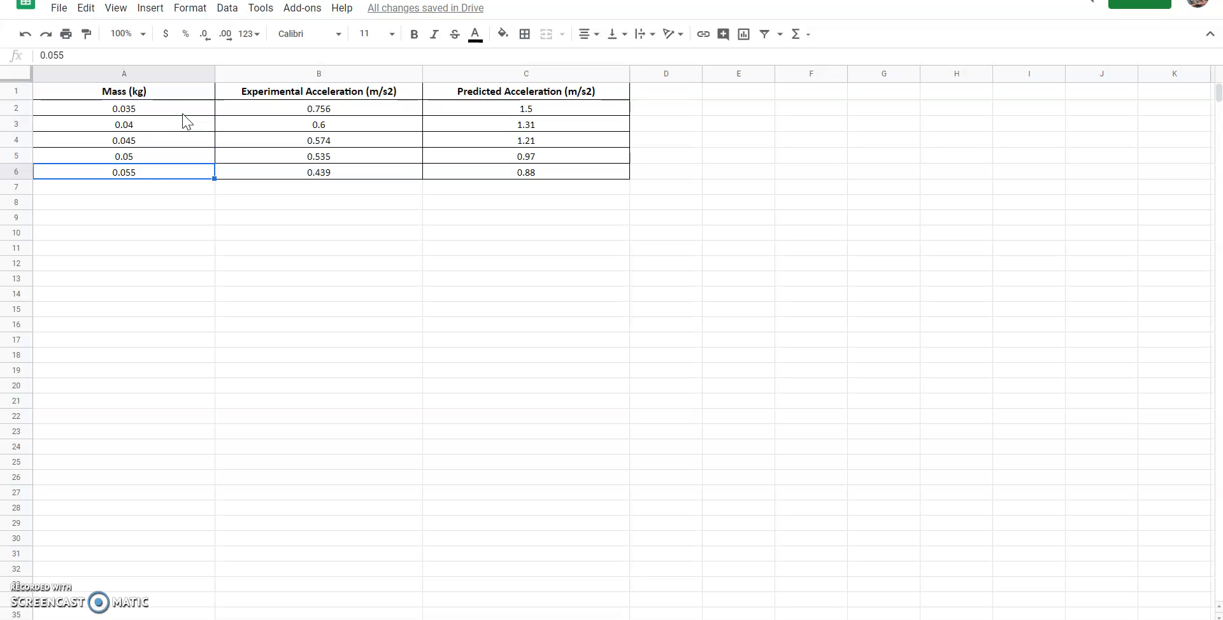
click(158, 94)
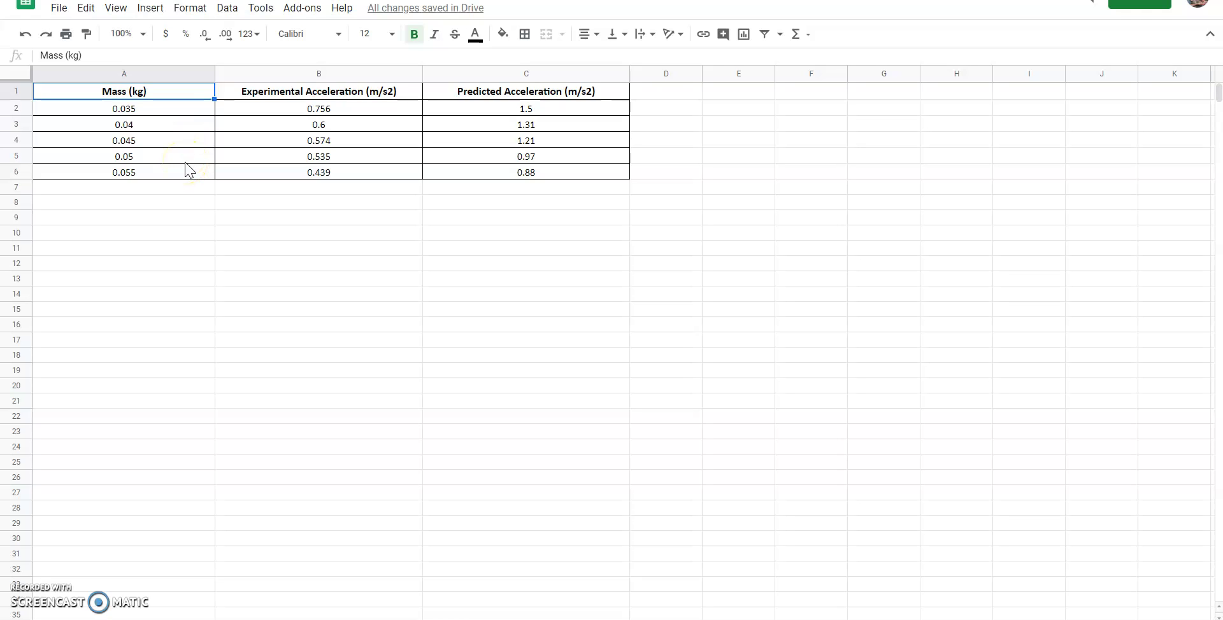
click(344, 95)
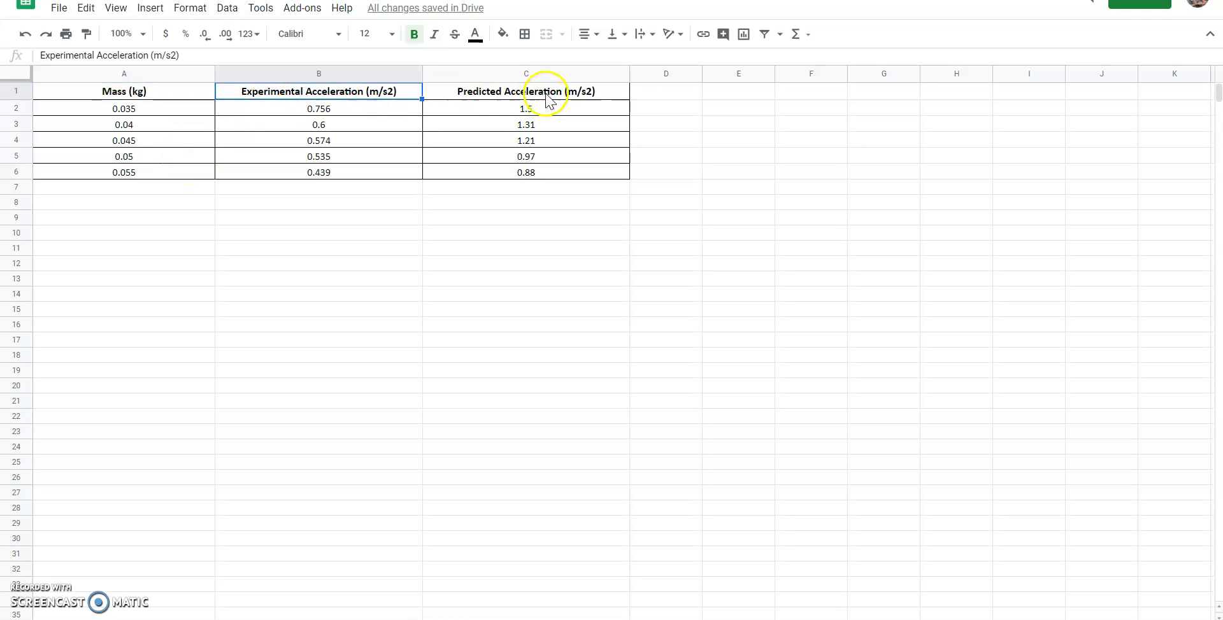
click(546, 100)
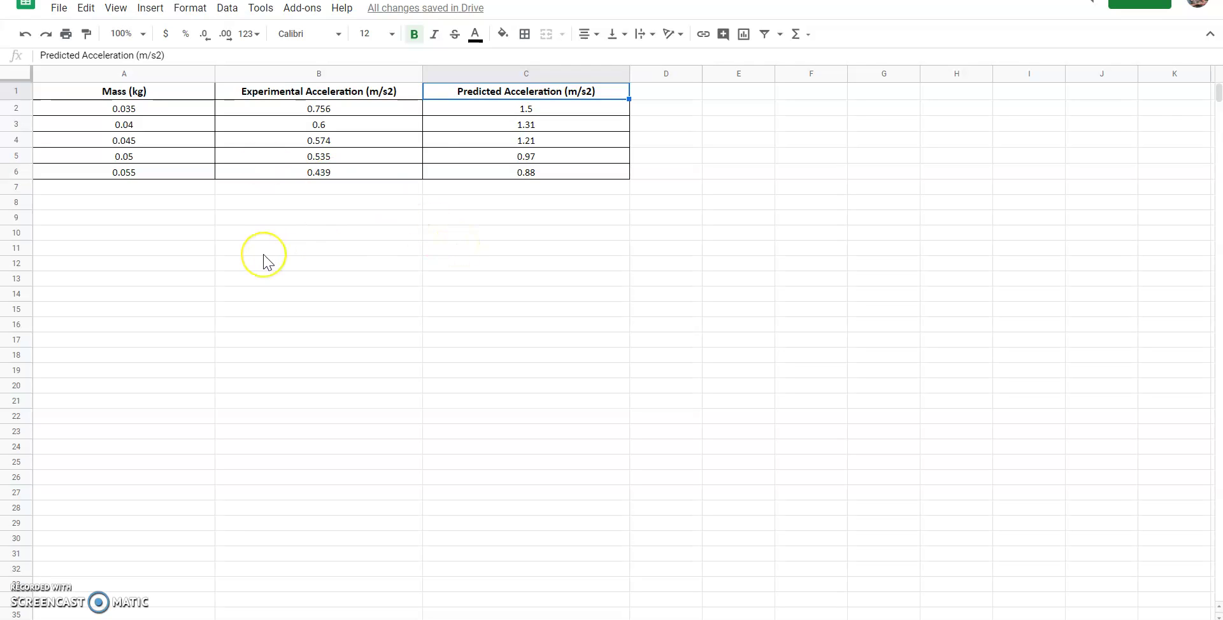
drag(109, 91, 578, 173)
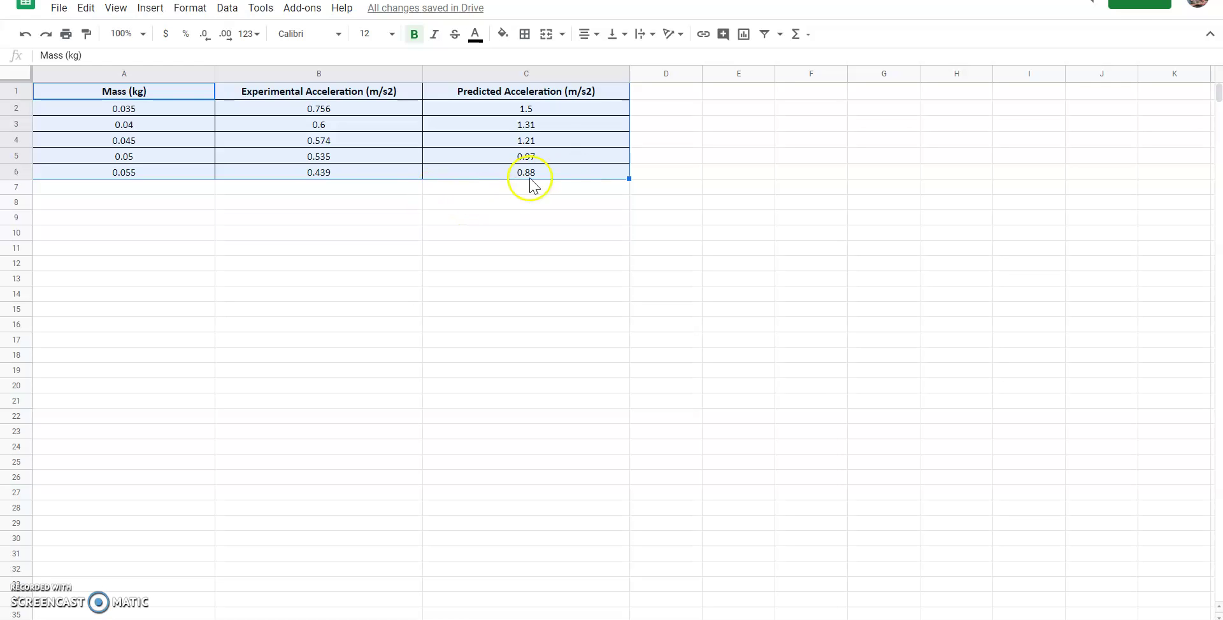
Select A1:C6 and insert a line chart of both accelerations against mass
right_click(184, 93)
drag(184, 93, 655, 177)
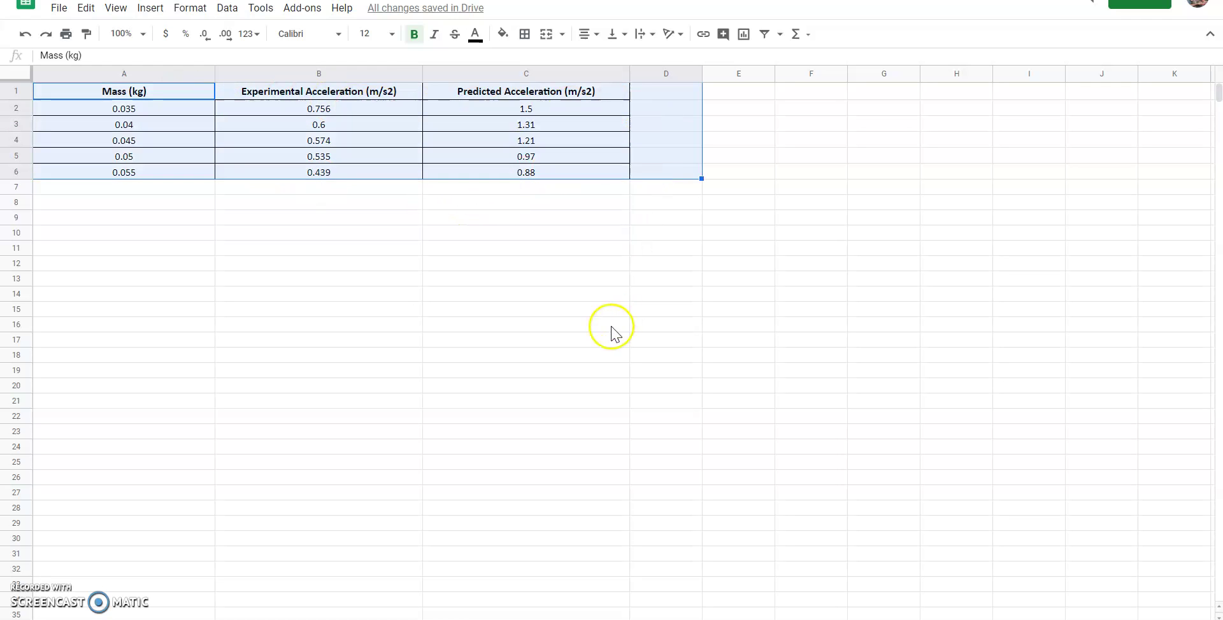
click(86, 93)
drag(165, 96, 503, 166)
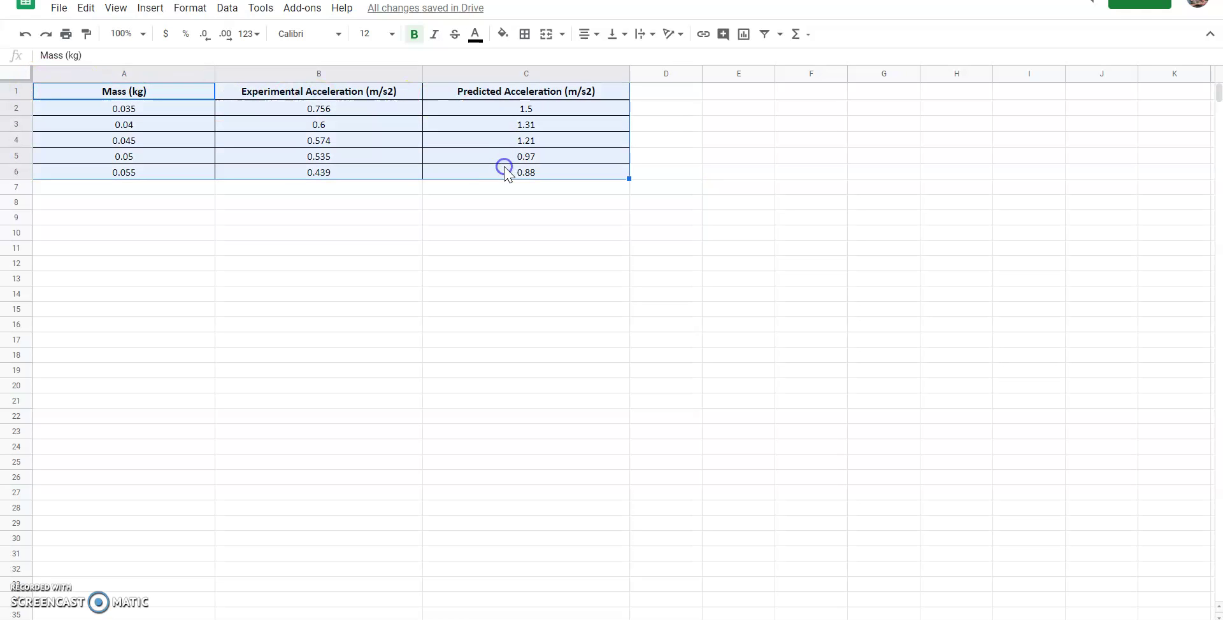
click(151, 9)
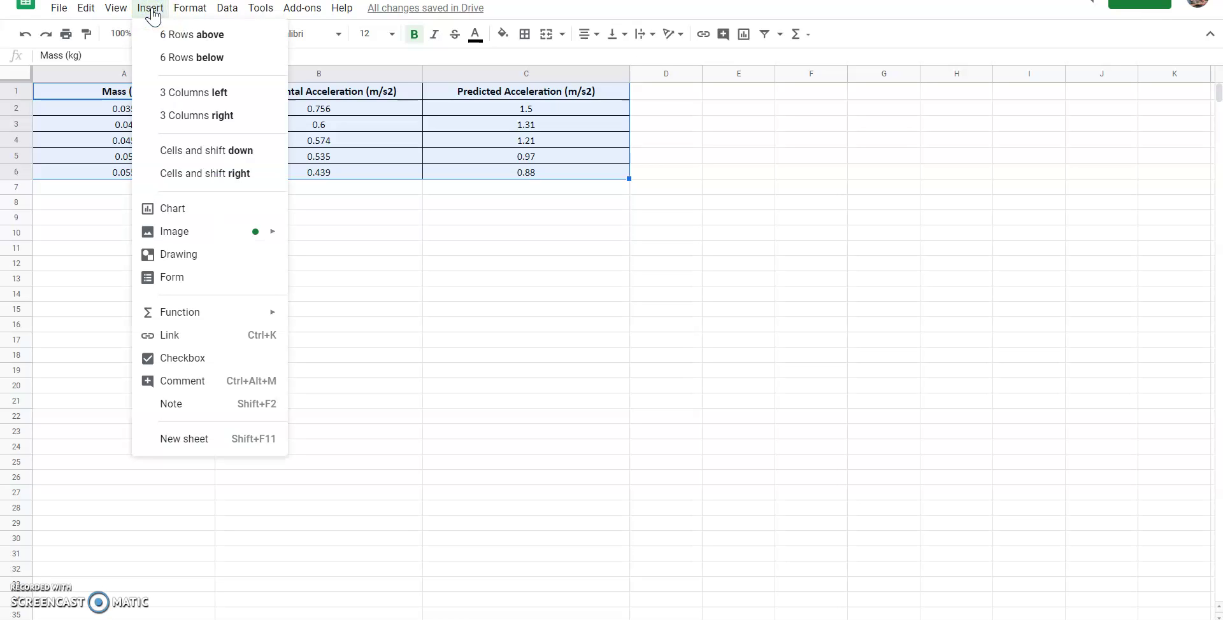
click(168, 212)
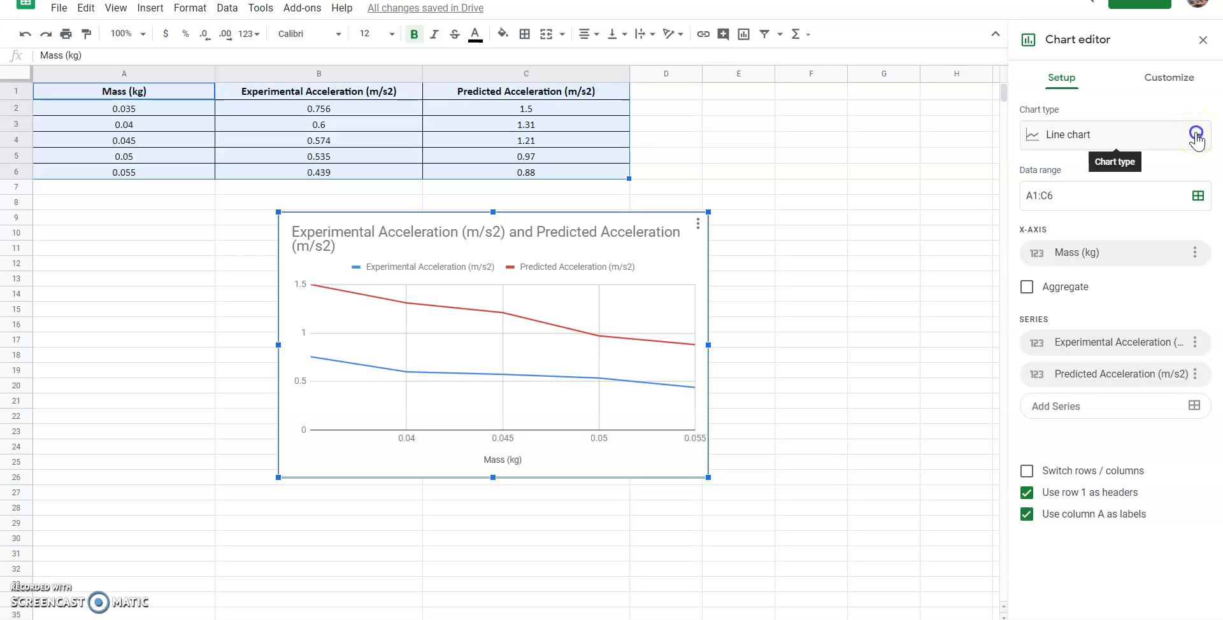
Change the chart type to Scatter chart
click(1196, 135)
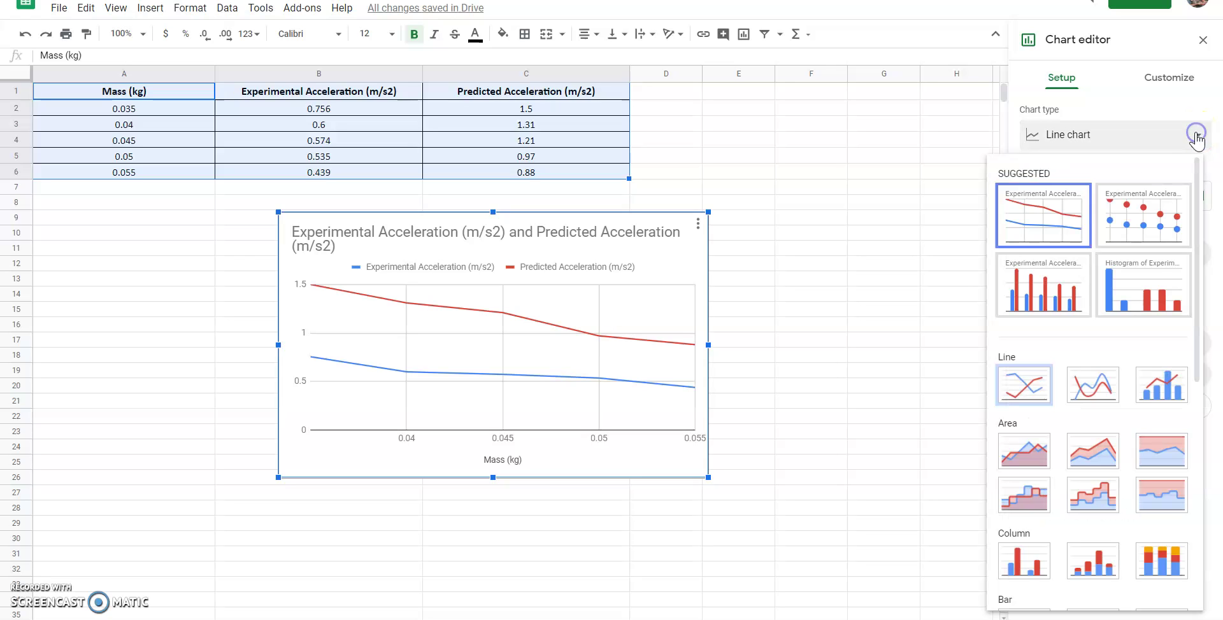
click(1149, 224)
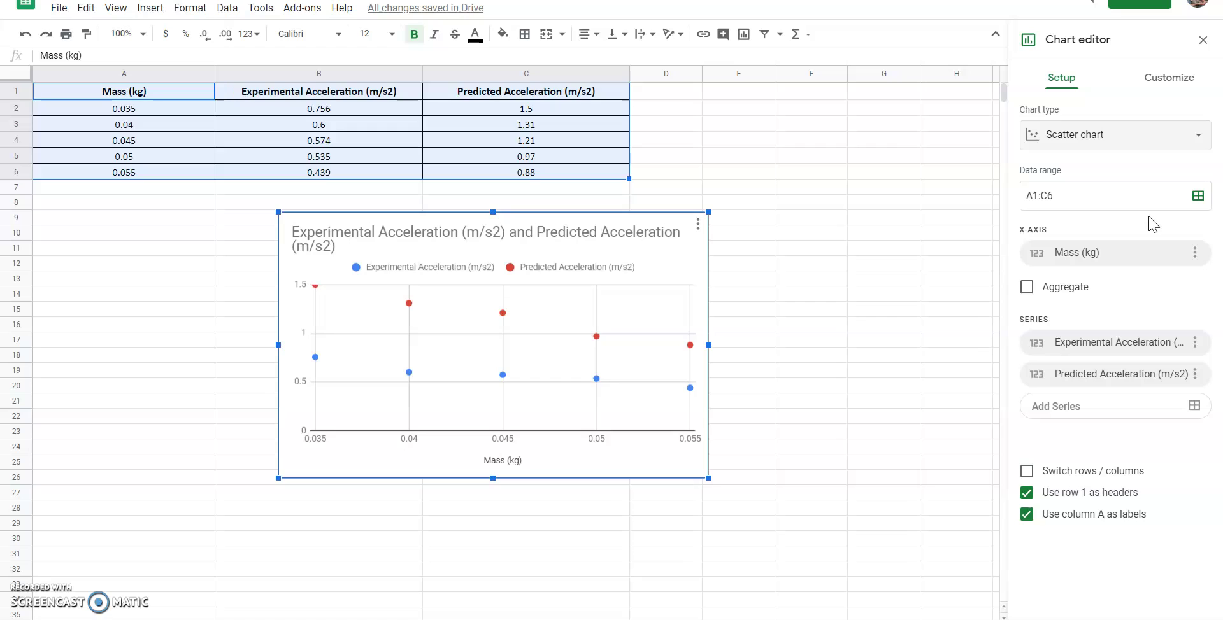
click(1083, 216)
Delete the scatter chart's default title text, leaving the title empty
double_click(385, 237)
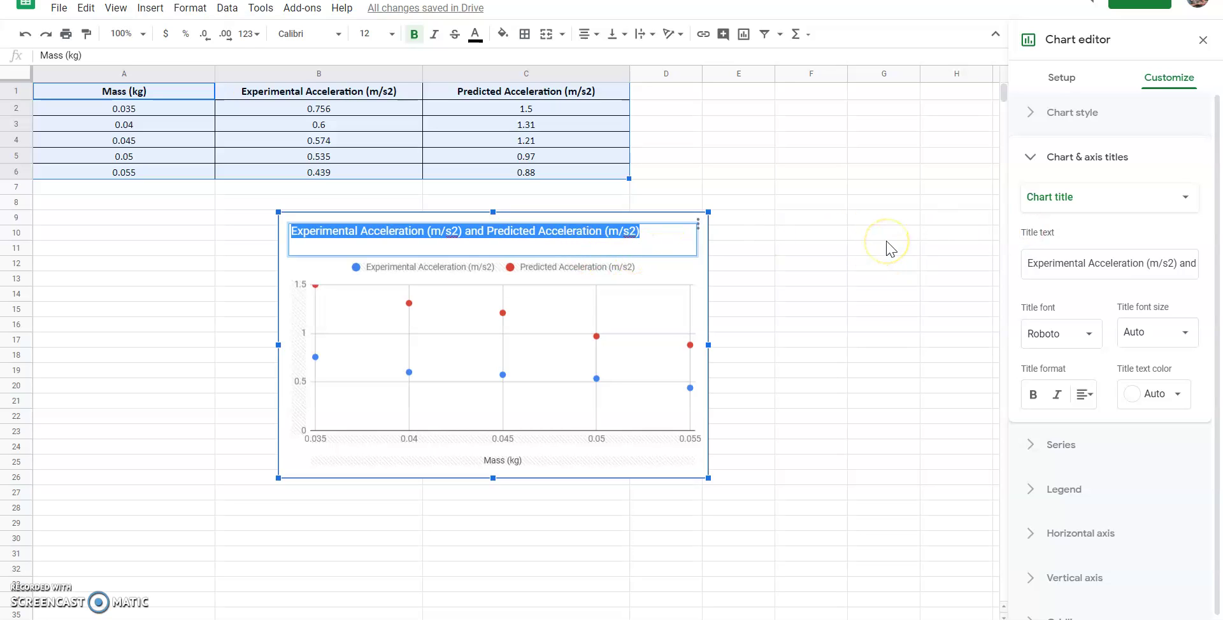
key(BackSpace)
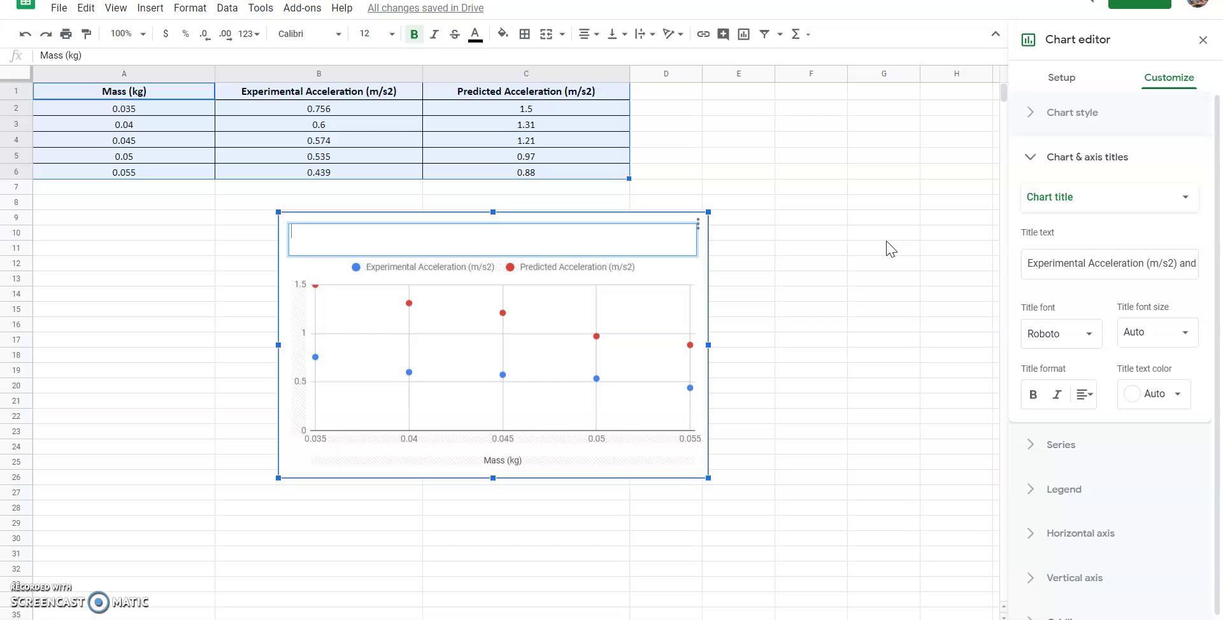
click(699, 276)
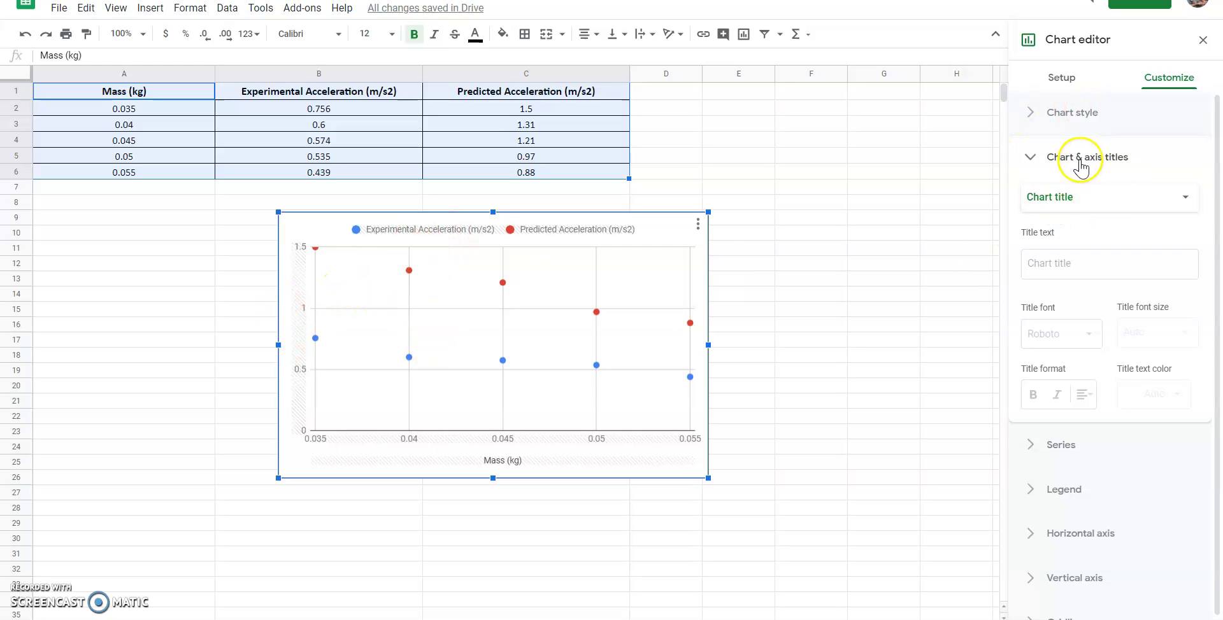
Set the vertical axis title to 'Acceleration (m/s/s)' and close the chart editor
click(1071, 198)
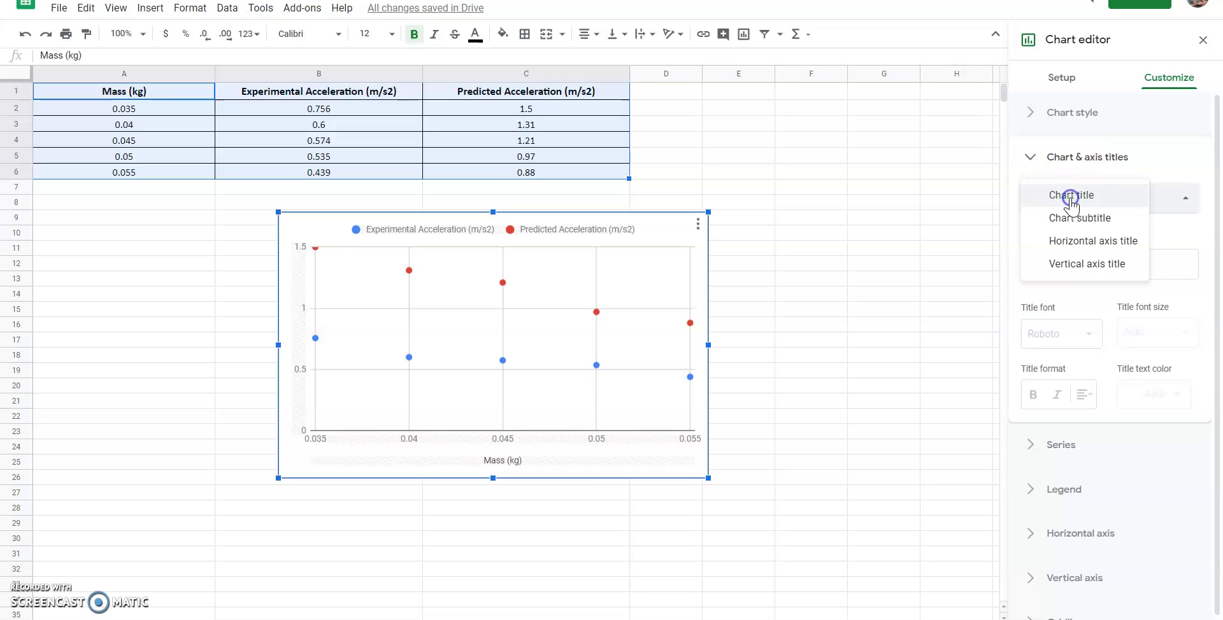
click(1088, 265)
click(1056, 260)
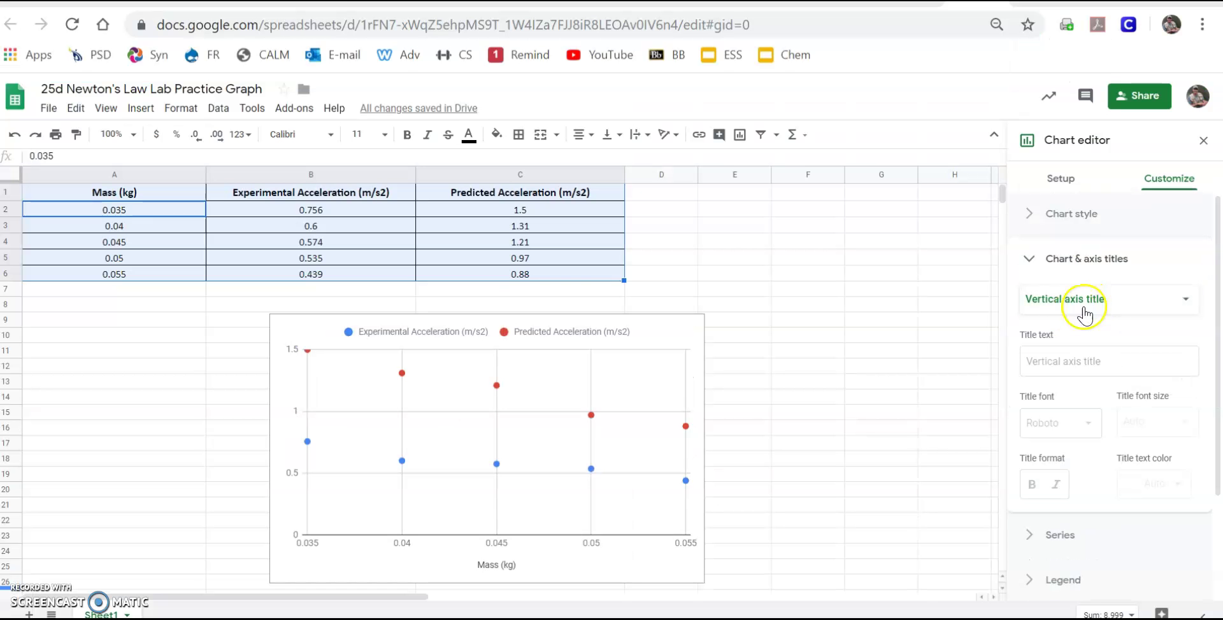
click(1057, 357)
text(Acceleration ()
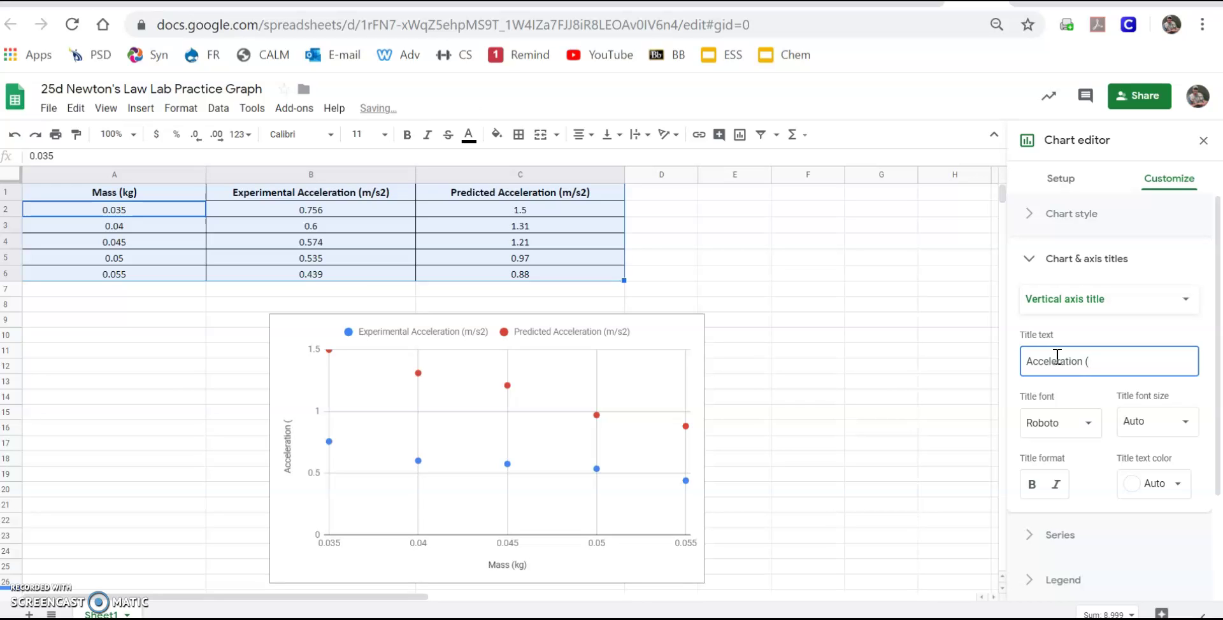
text(/s)
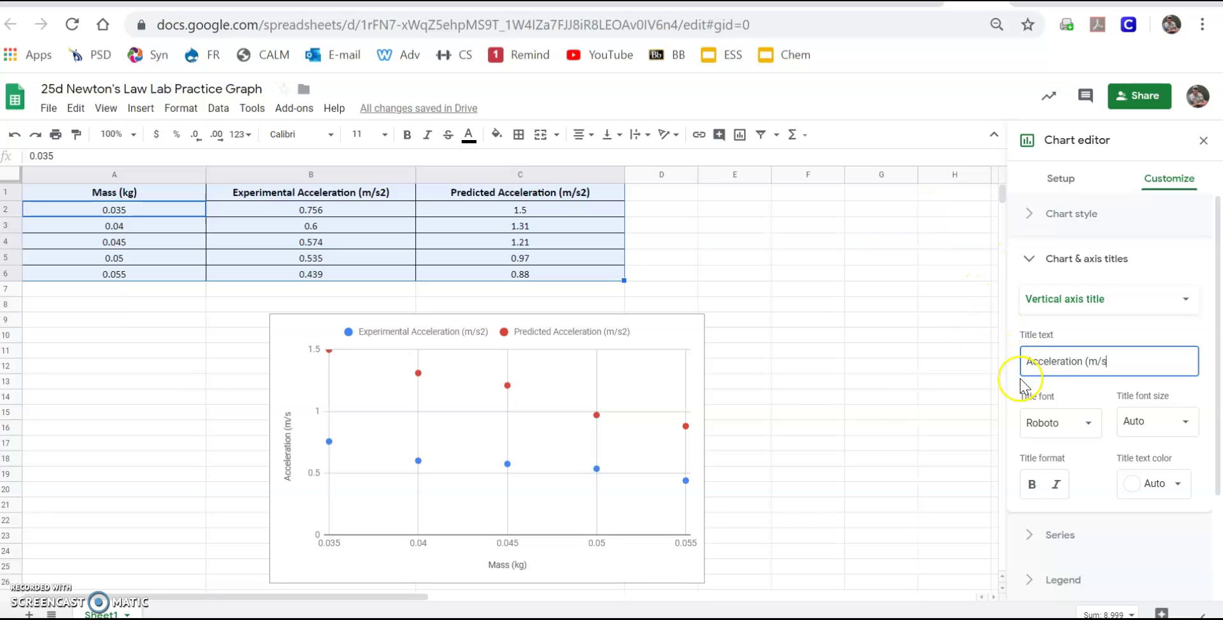
key(BackSpace)
click(1138, 391)
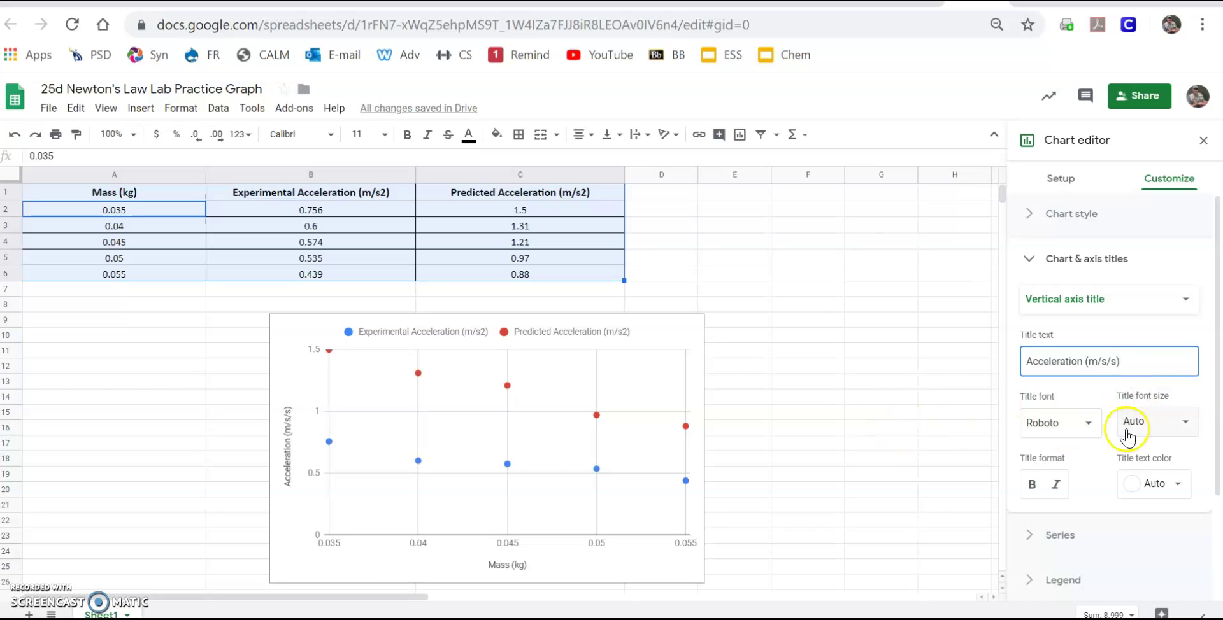
click(792, 460)
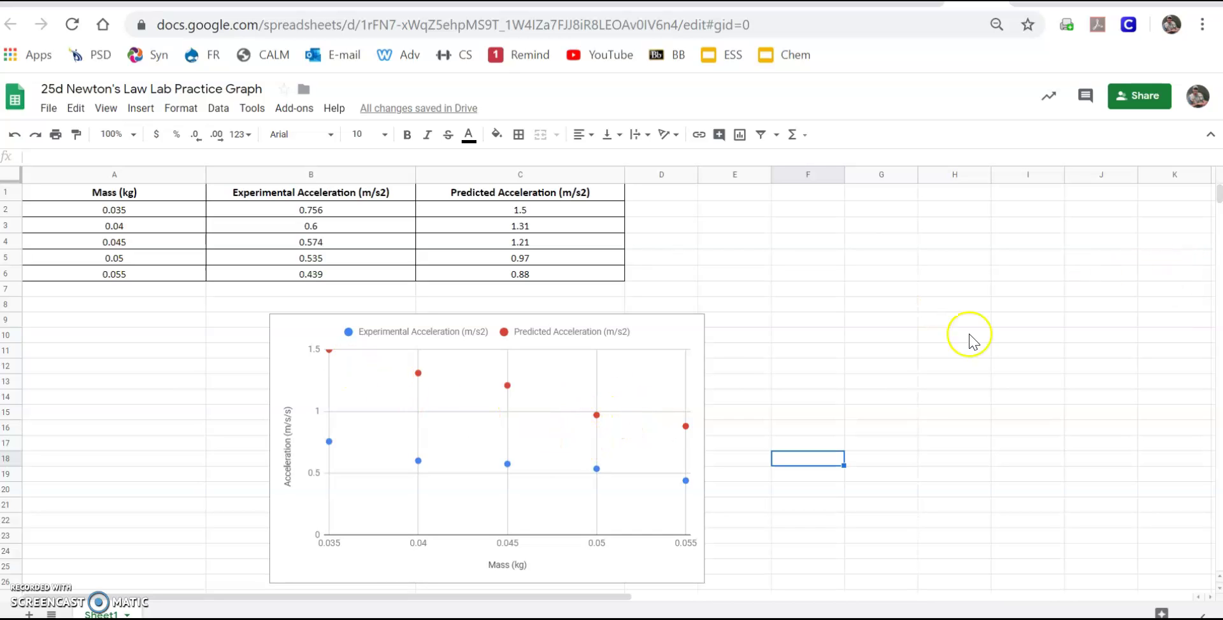
Enable Trendline in the chart's Series settings, adding linear trendlines to both acceleration series
click(662, 335)
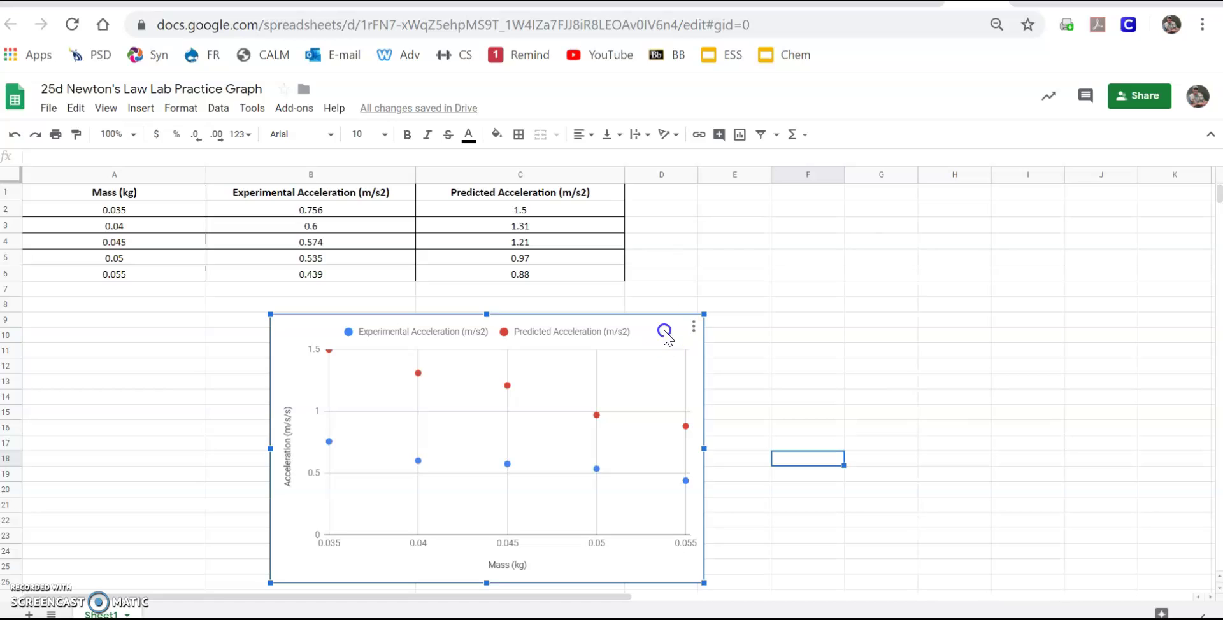
click(694, 326)
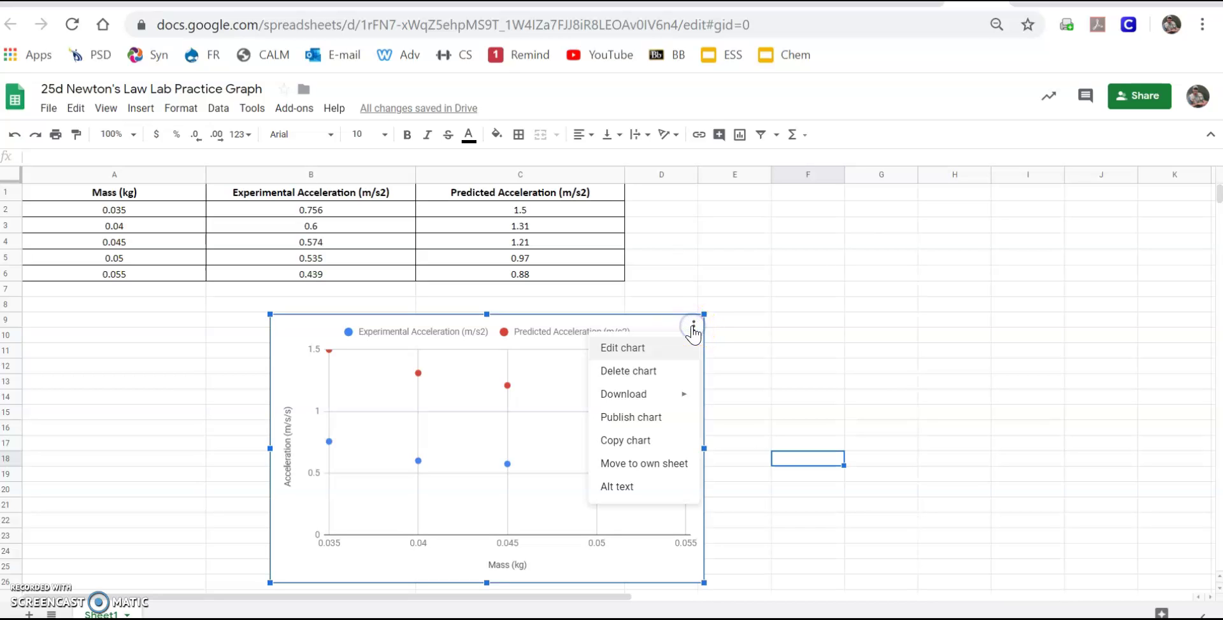
click(633, 347)
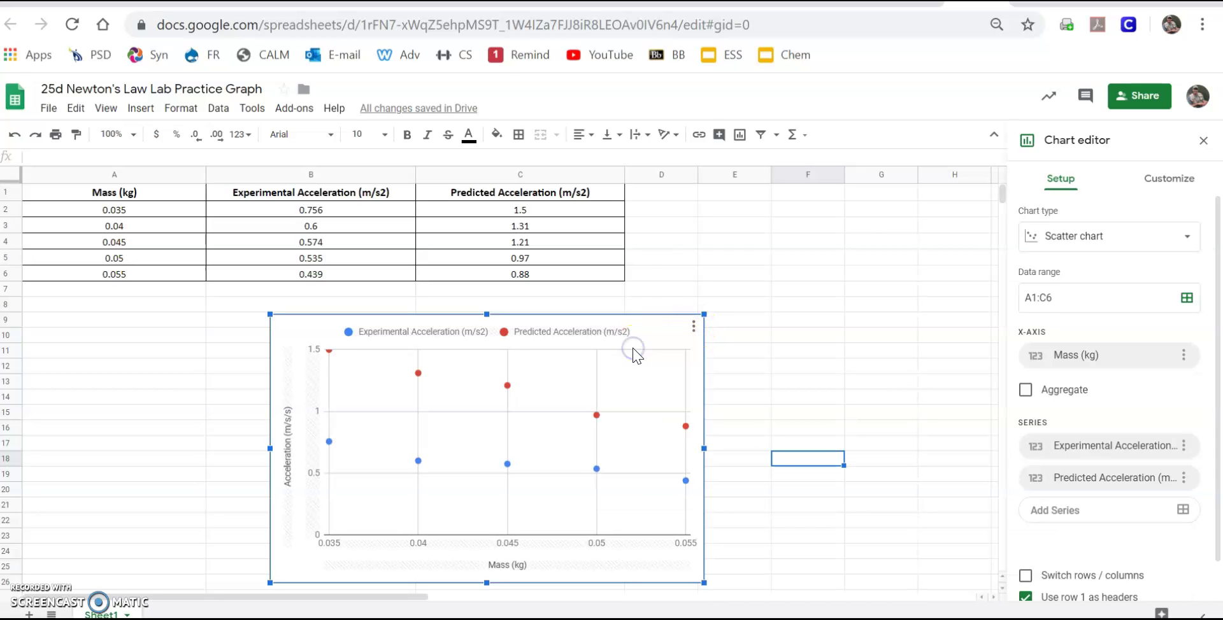
click(1173, 179)
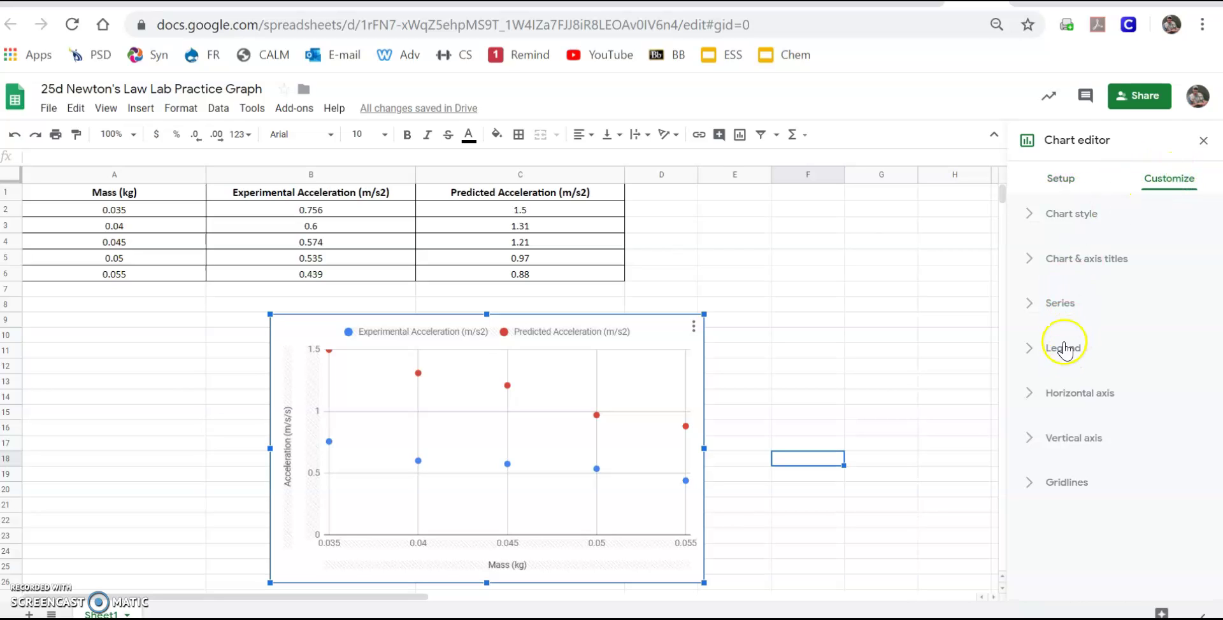
click(1069, 304)
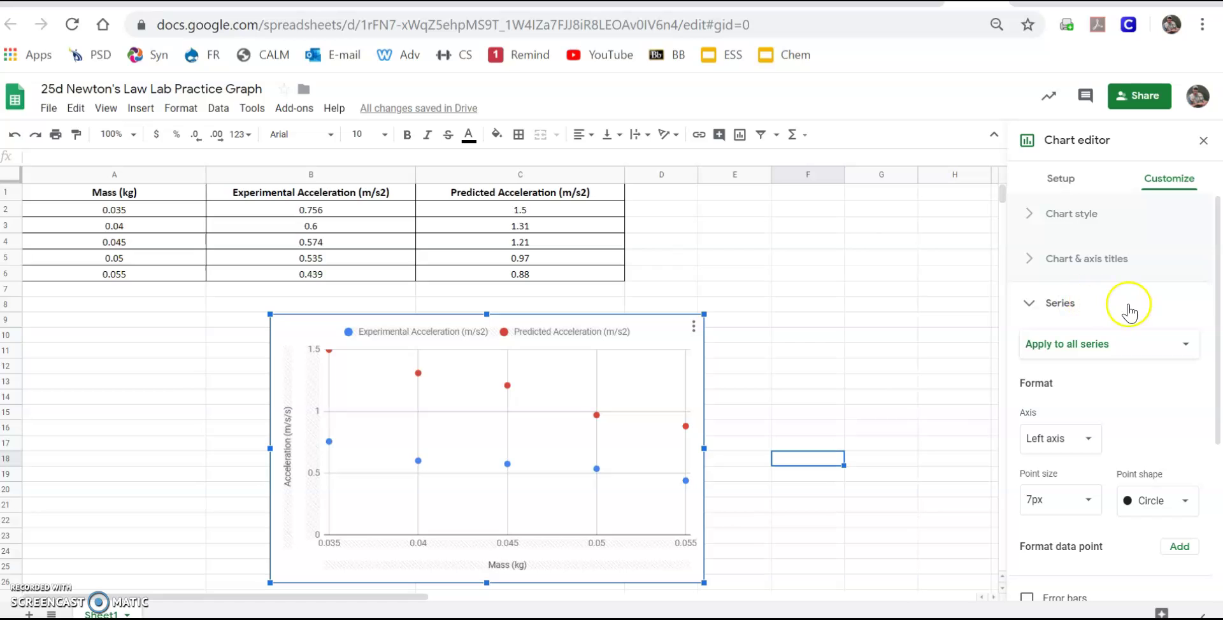
scroll(1137, 325, down, 4)
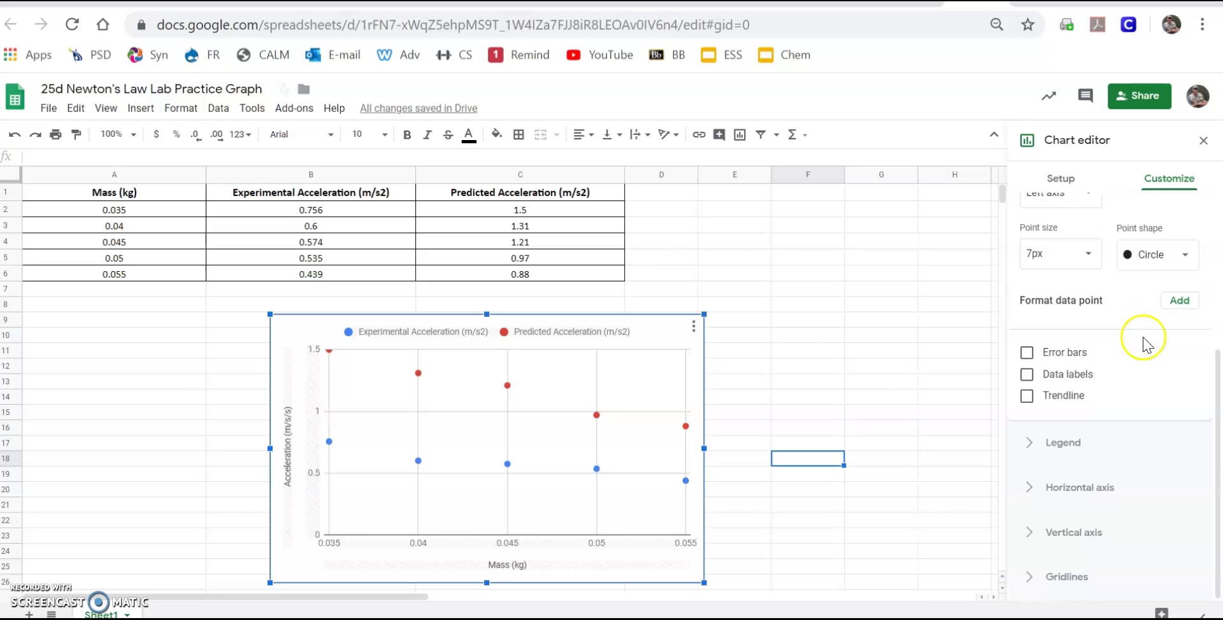
click(1025, 398)
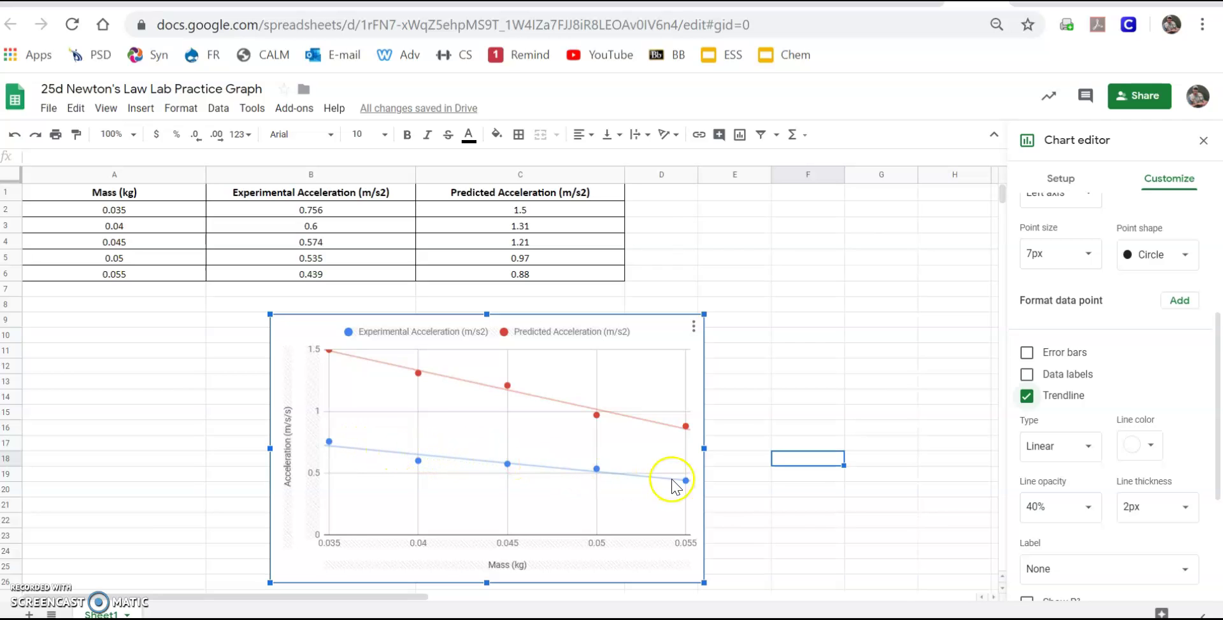
mouse_move(686, 483)
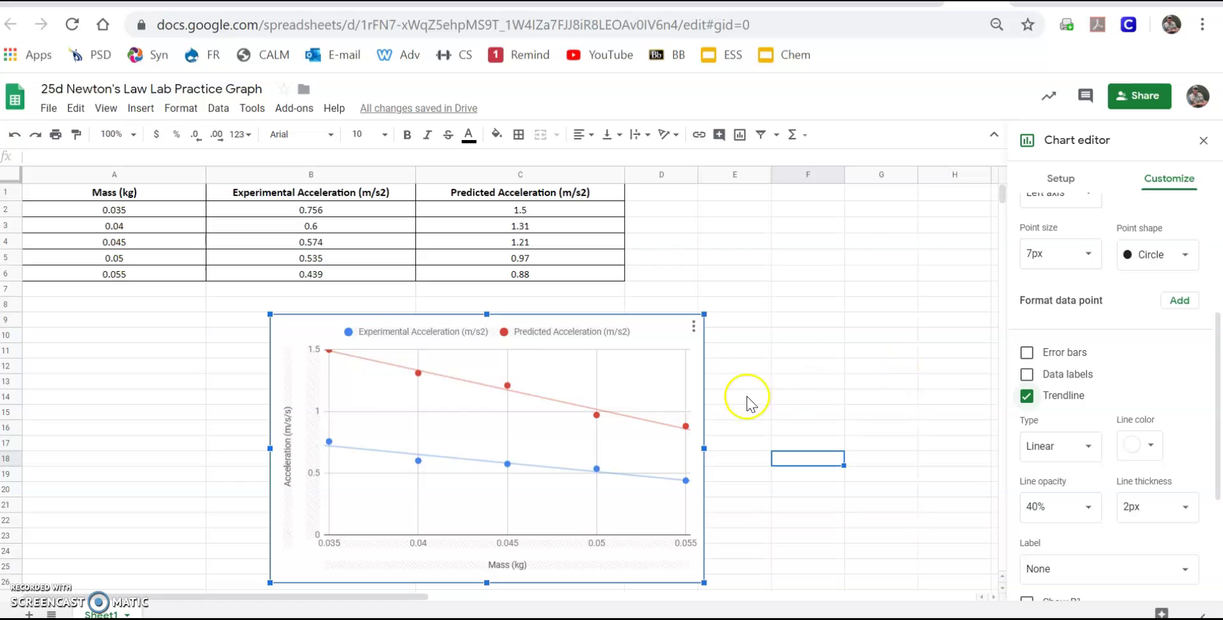
Copy the data table A1:C6 and switch to the Word lab report
click(874, 341)
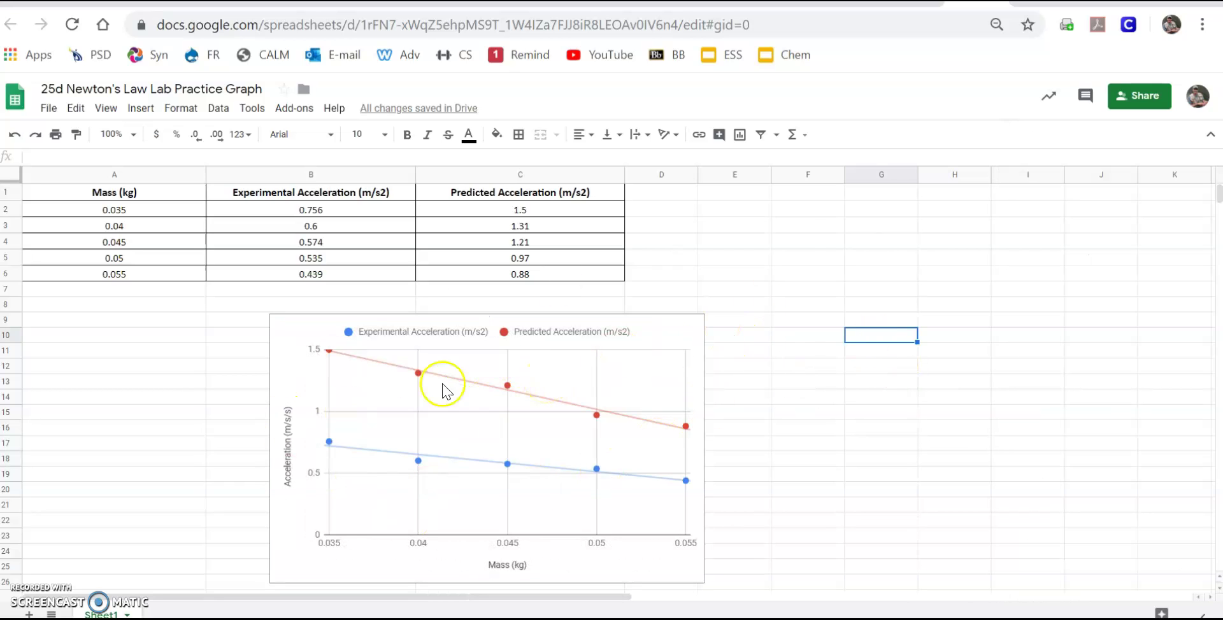
click(272, 334)
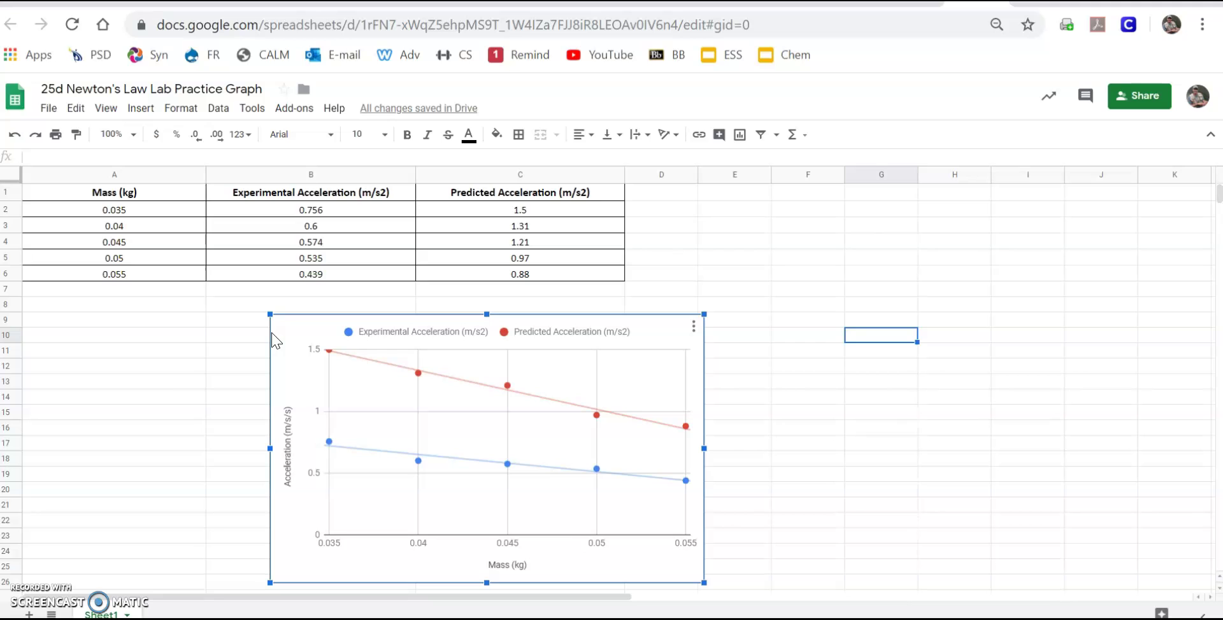
click(136, 204)
click(60, 191)
drag(59, 191, 565, 276)
key(ctrl+c)
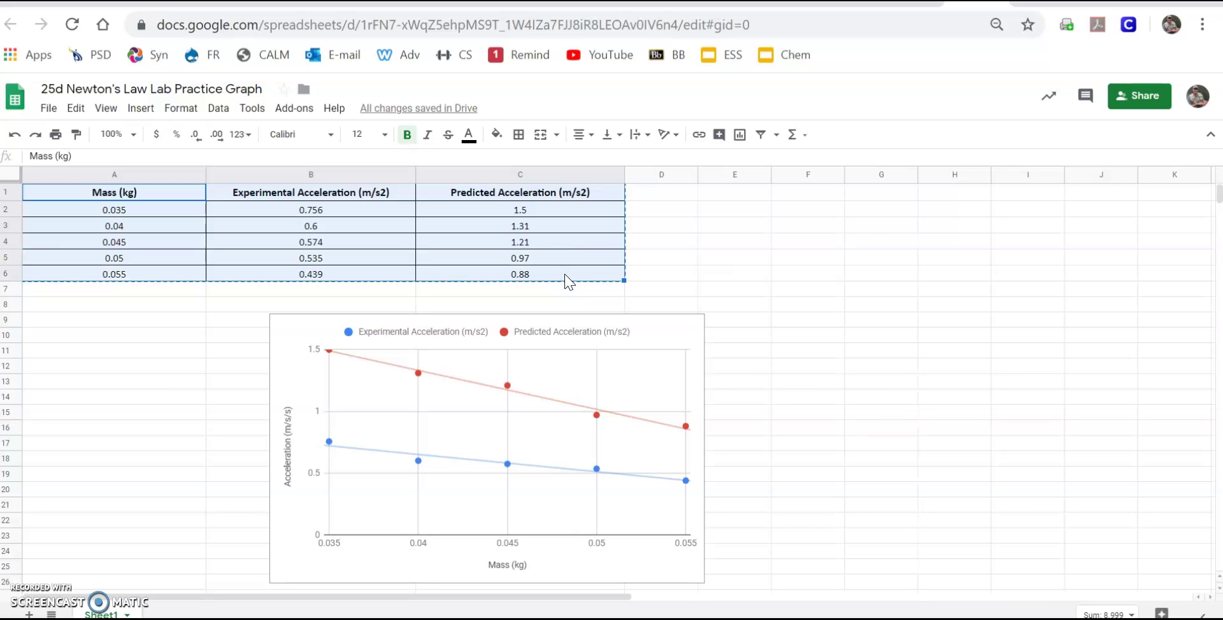
key(alt+Tab)
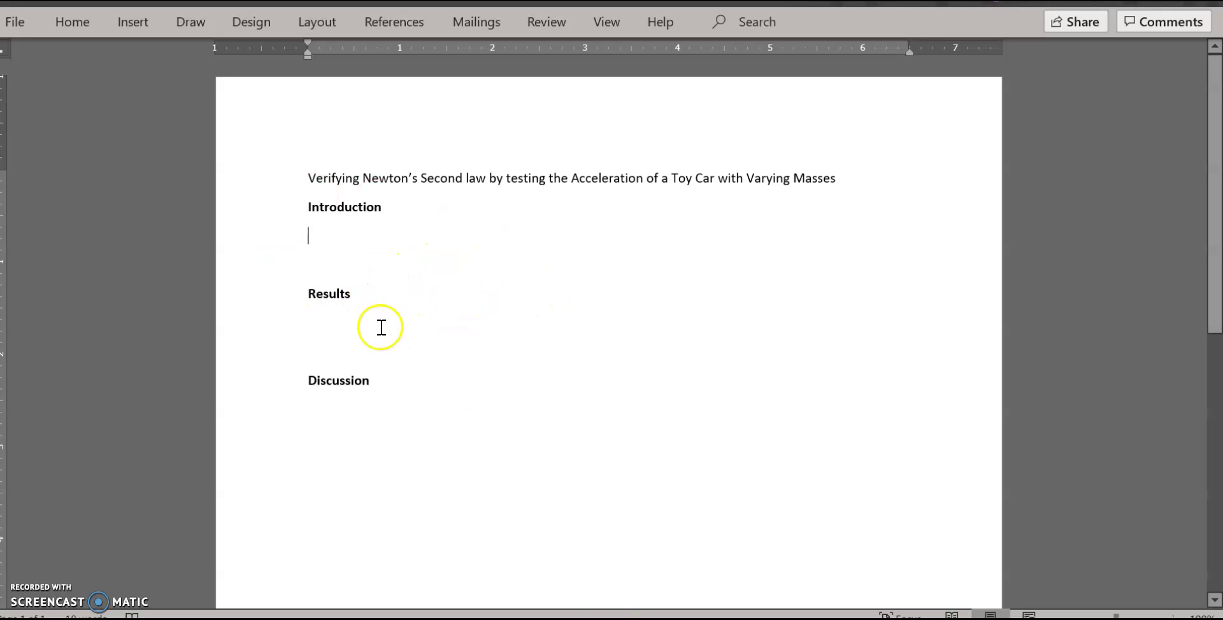
Paste the data table under the Results heading and narrow it so the headers wrap
click(334, 325)
key(Return)
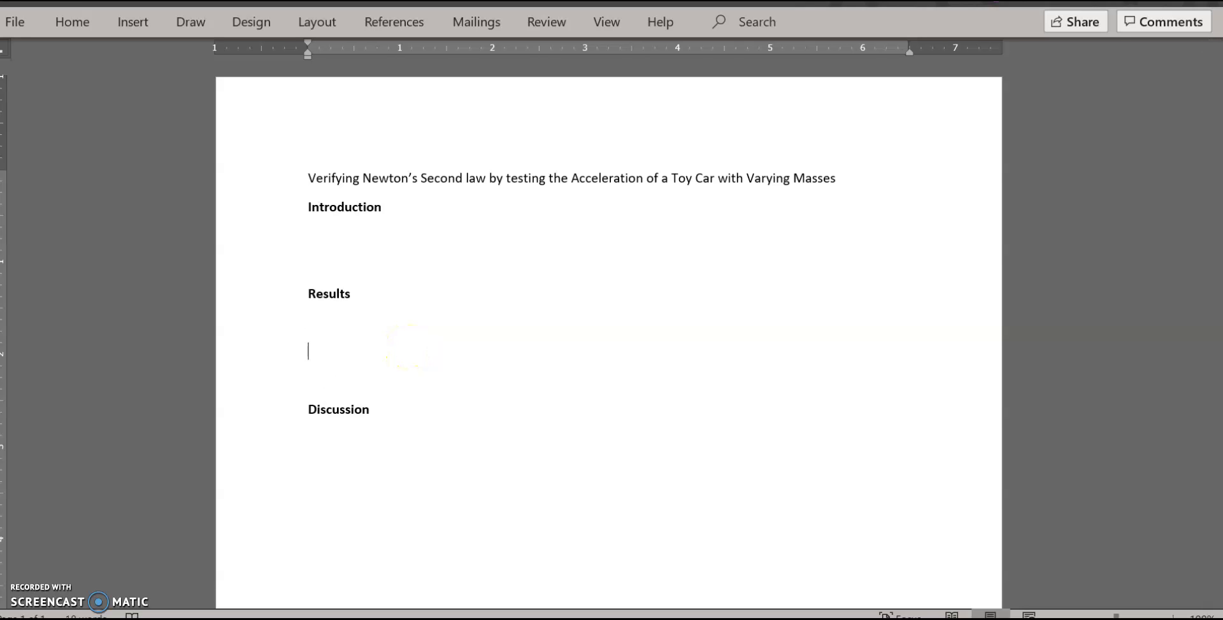
key(ctrl+v)
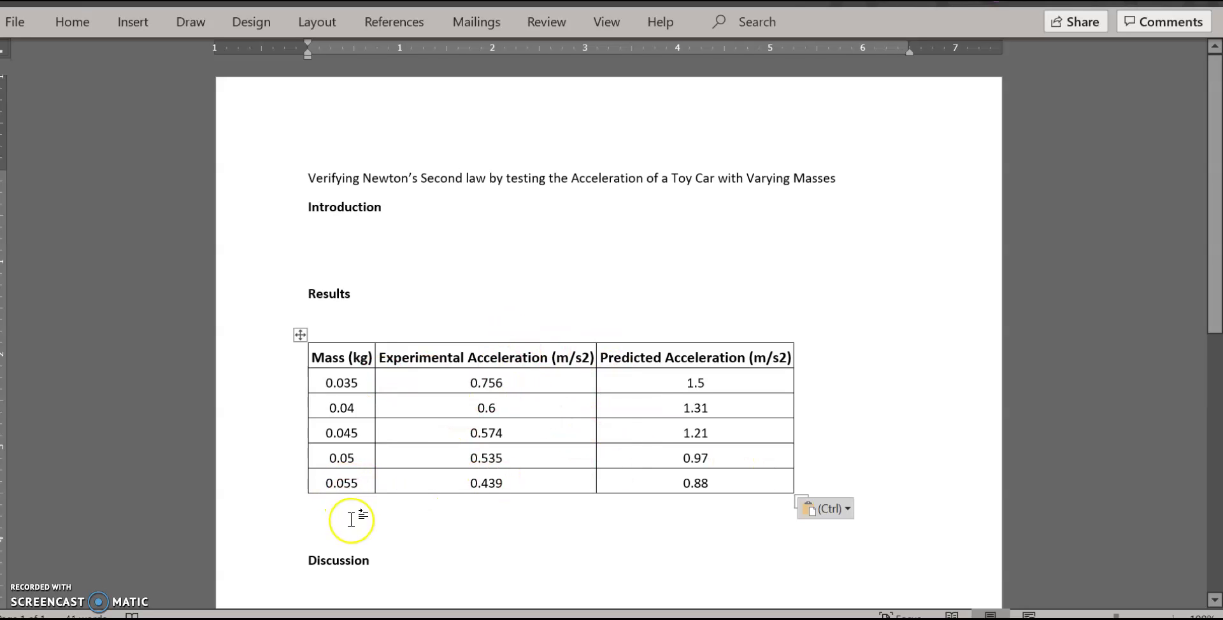
key(Return)
key(Return)
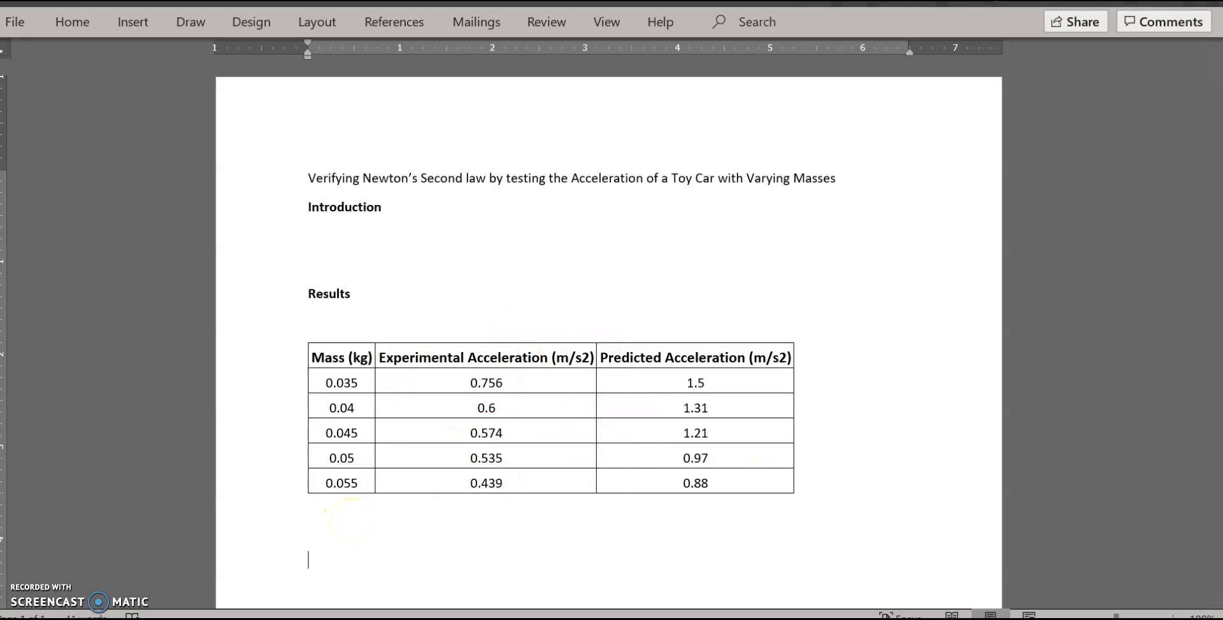
scroll(404, 451, down, 1)
drag(801, 410, 767, 373)
click(440, 439)
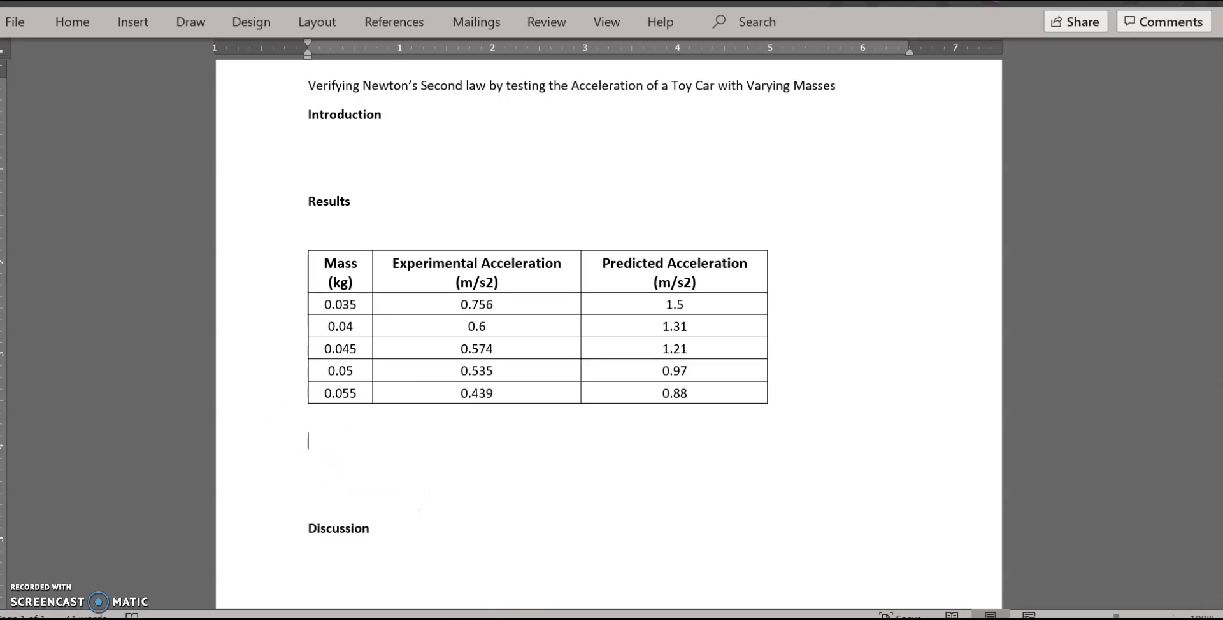
Copy the trendline scatter chart from Google Sheets and return to Word
key(alt+Tab)
click(305, 338)
key(Escape)
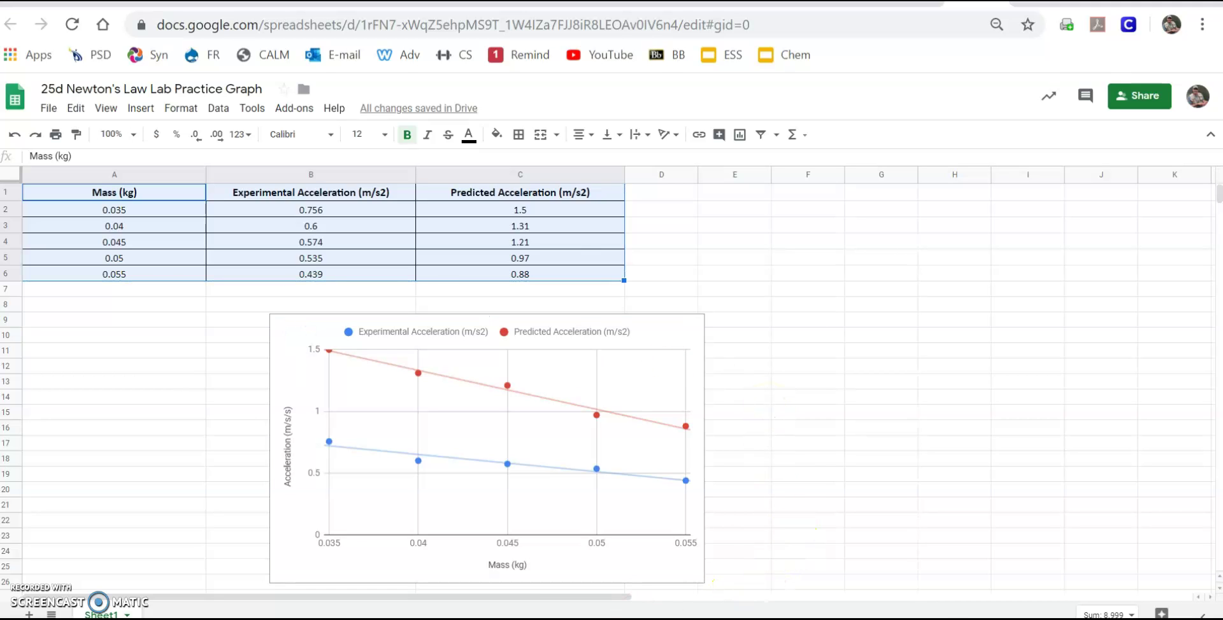
key(alt+Tab)
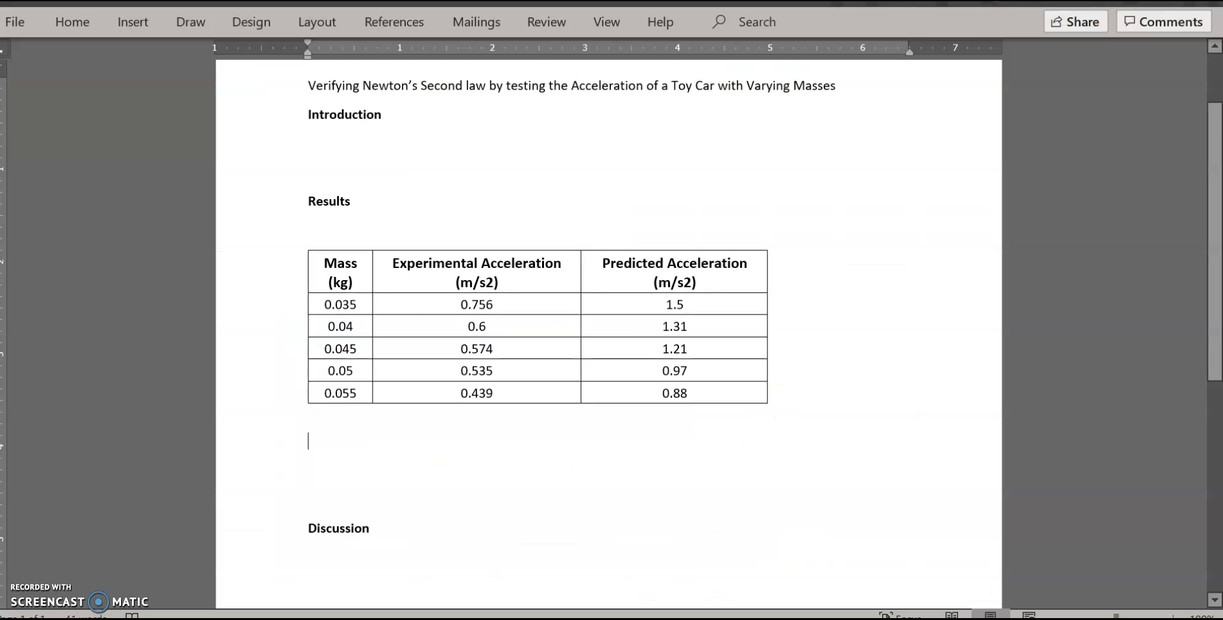
Paste the trendline chart below the results table and shrink it
click(348, 442)
key(ctrl+v)
click(529, 364)
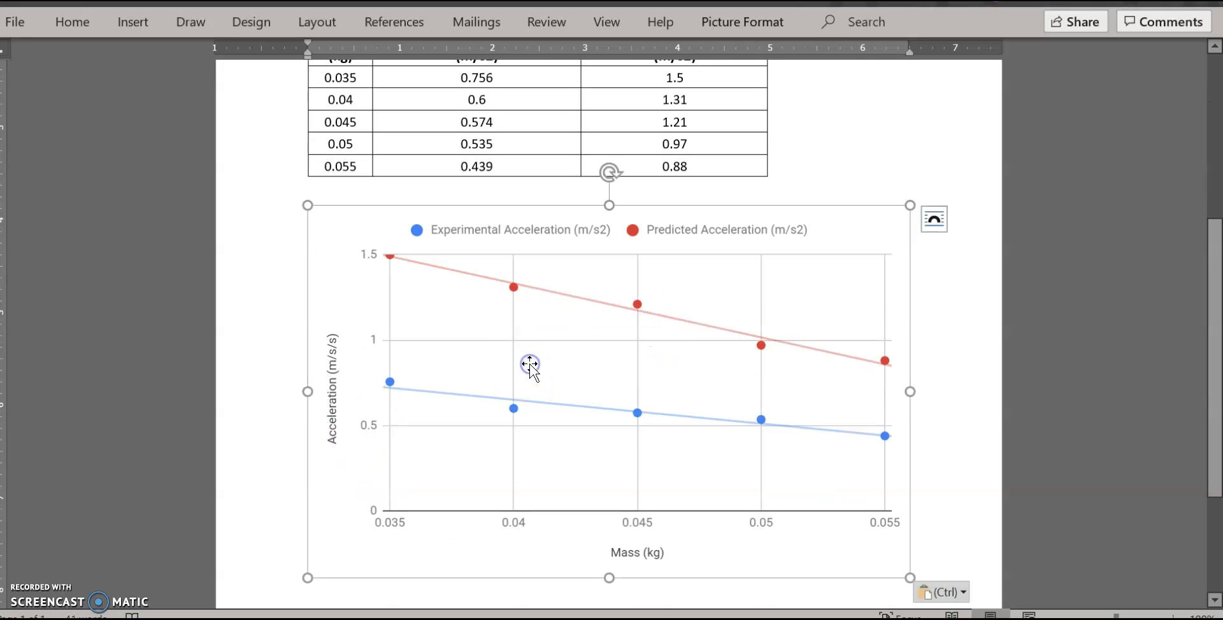
drag(307, 578, 519, 204)
drag(308, 445, 400, 302)
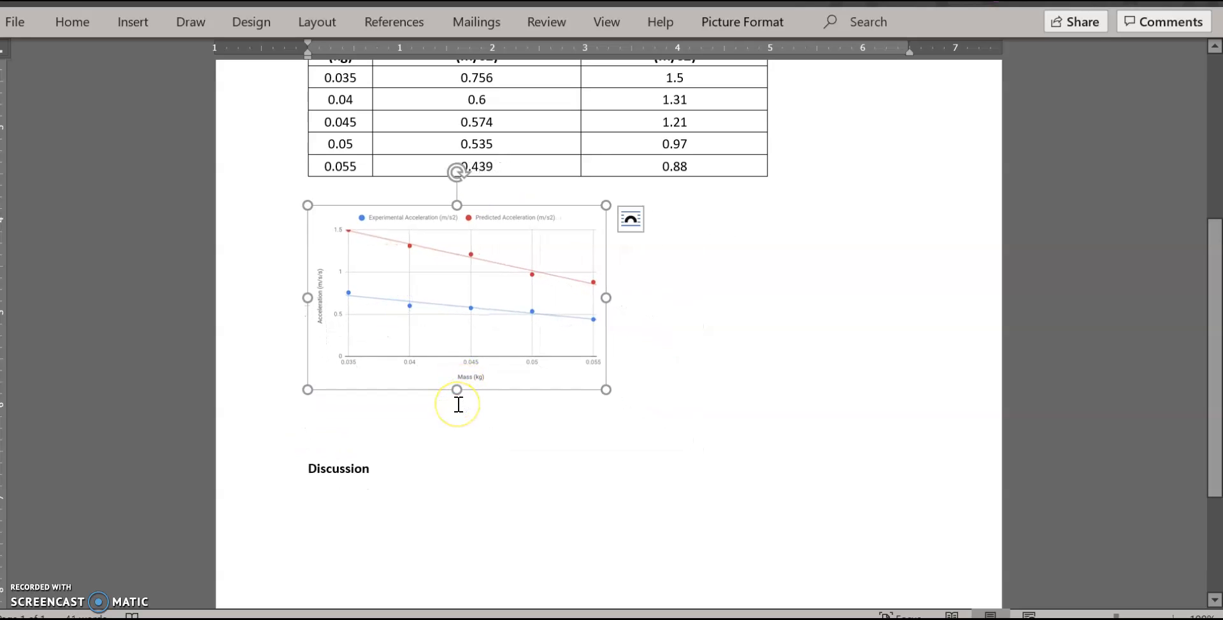
Widen the results table so its headers fit on one line
scroll(606, 273, up, 1)
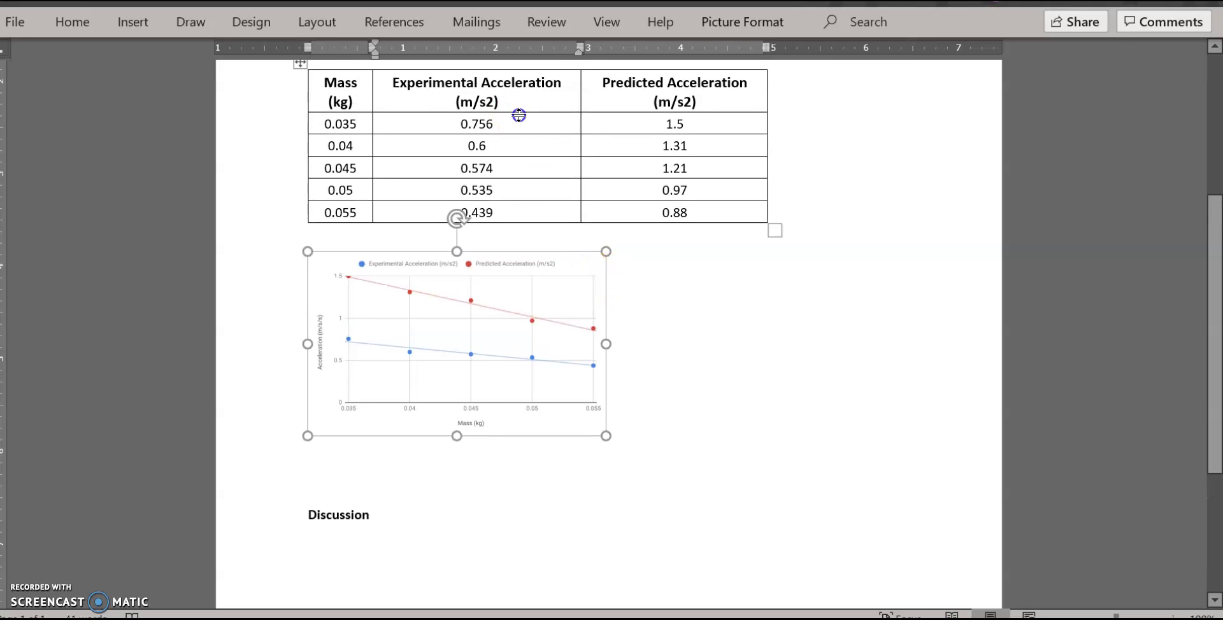
drag(774, 228, 881, 214)
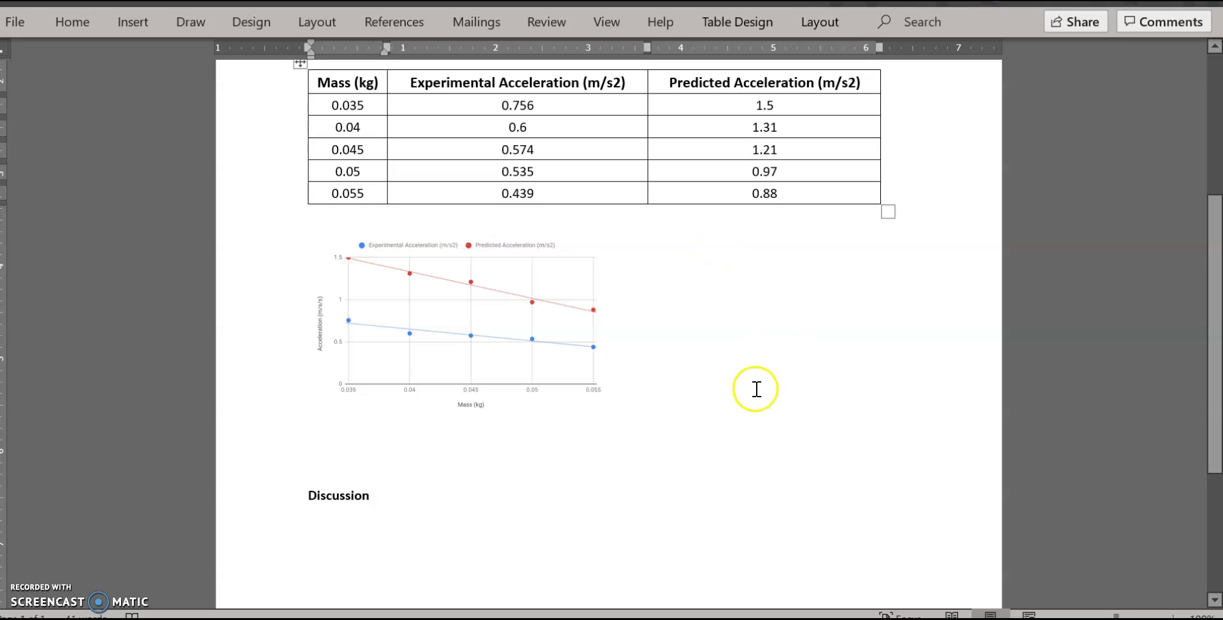
click(704, 465)
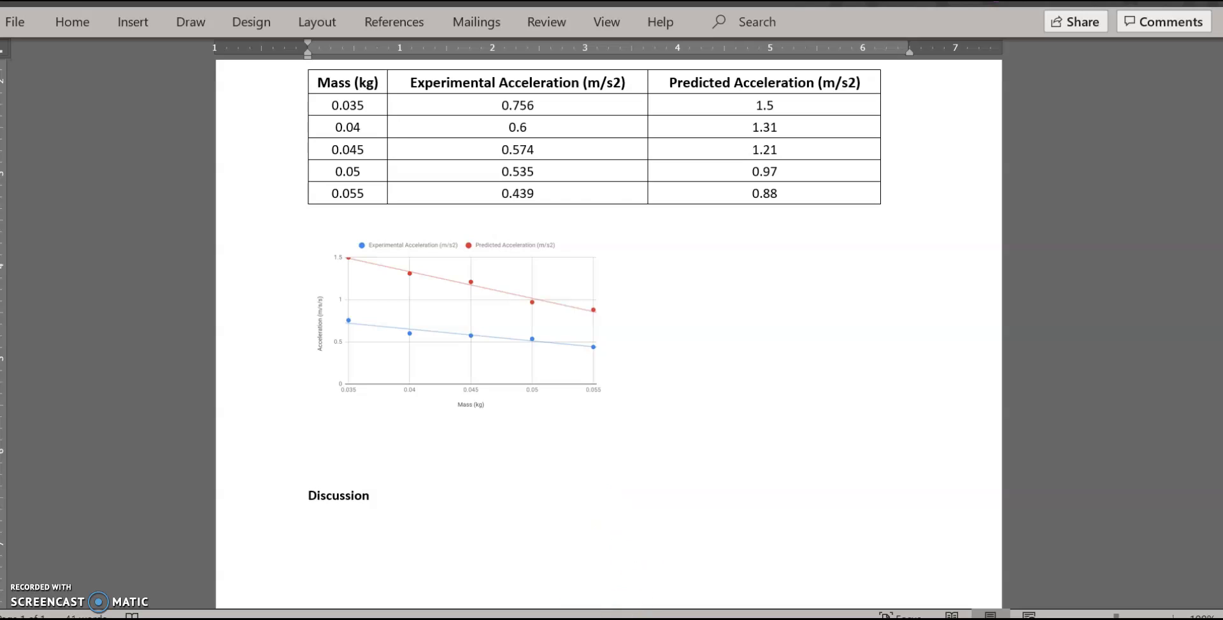
click(509, 349)
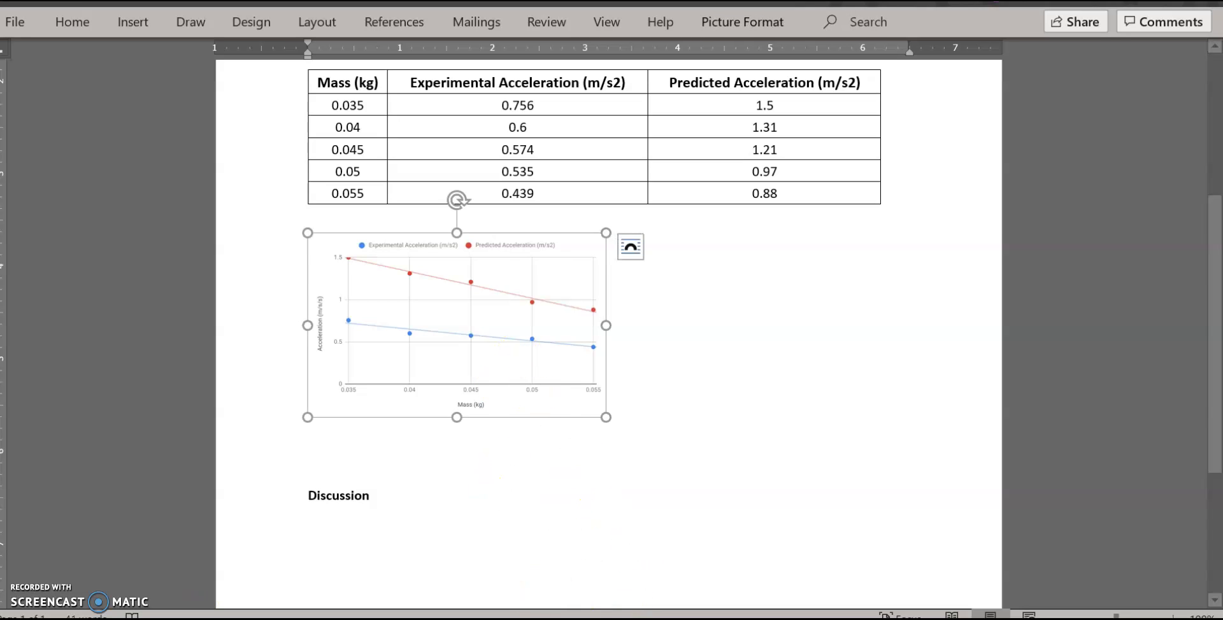
key(alt+Tab)
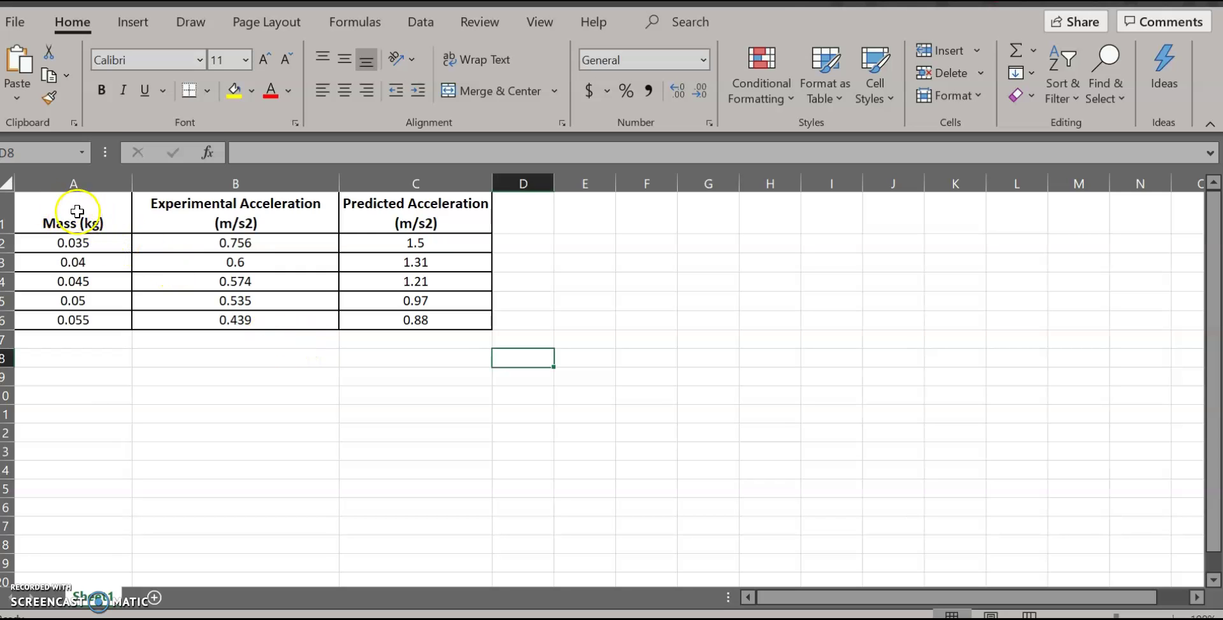
Select A1:C6 and insert a plain Scatter chart from the Insert tab
drag(66, 206, 390, 316)
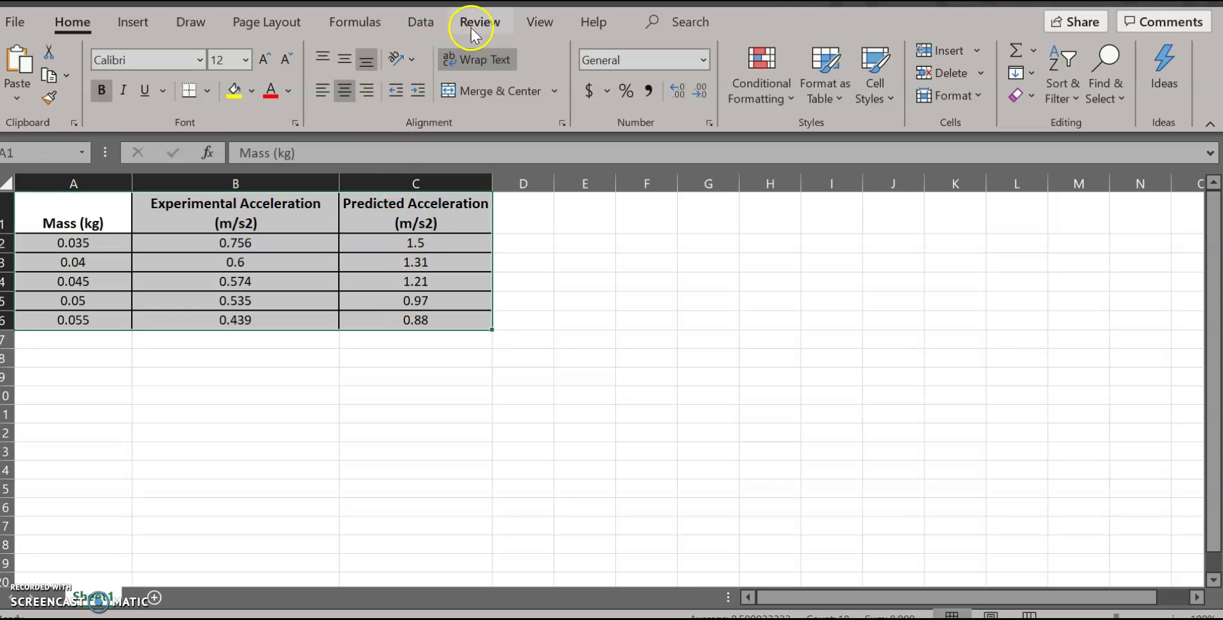
click(133, 22)
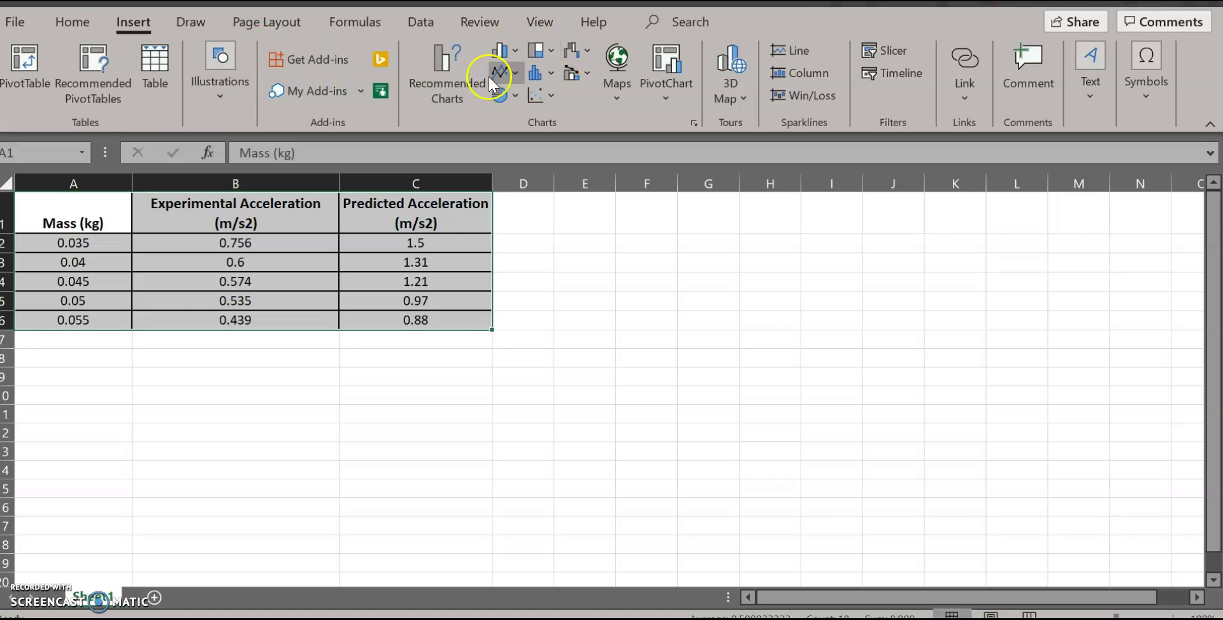
click(552, 92)
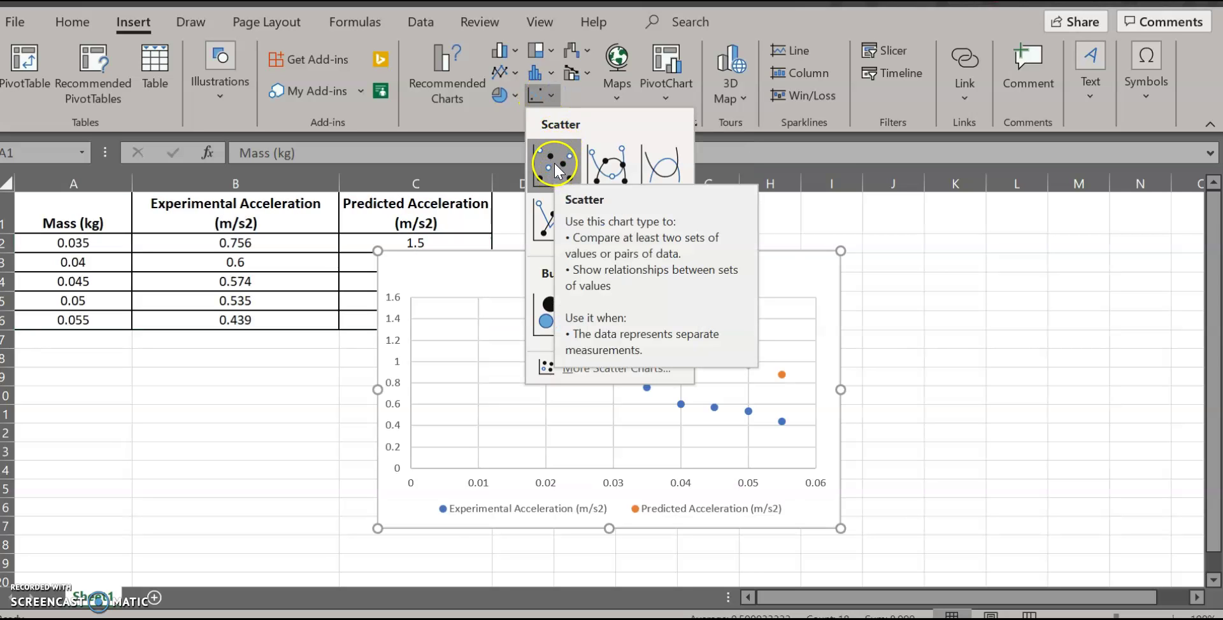
click(554, 164)
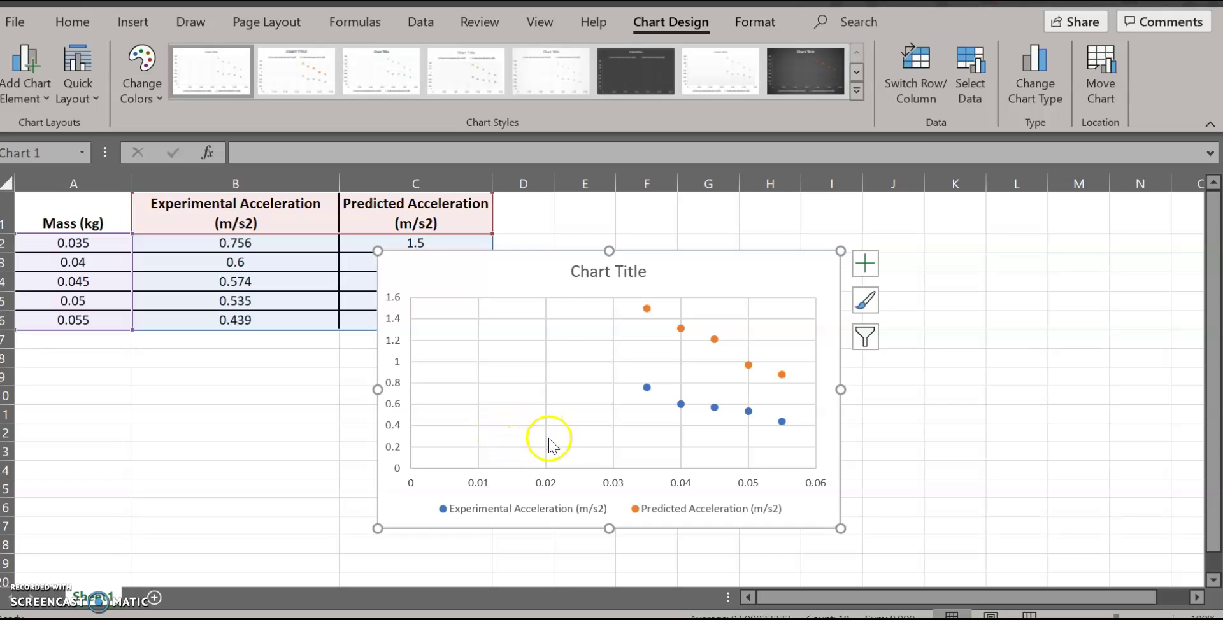
In Format Axis, set the horizontal mass axis Bounds Minimum to 0.03
right_click(548, 487)
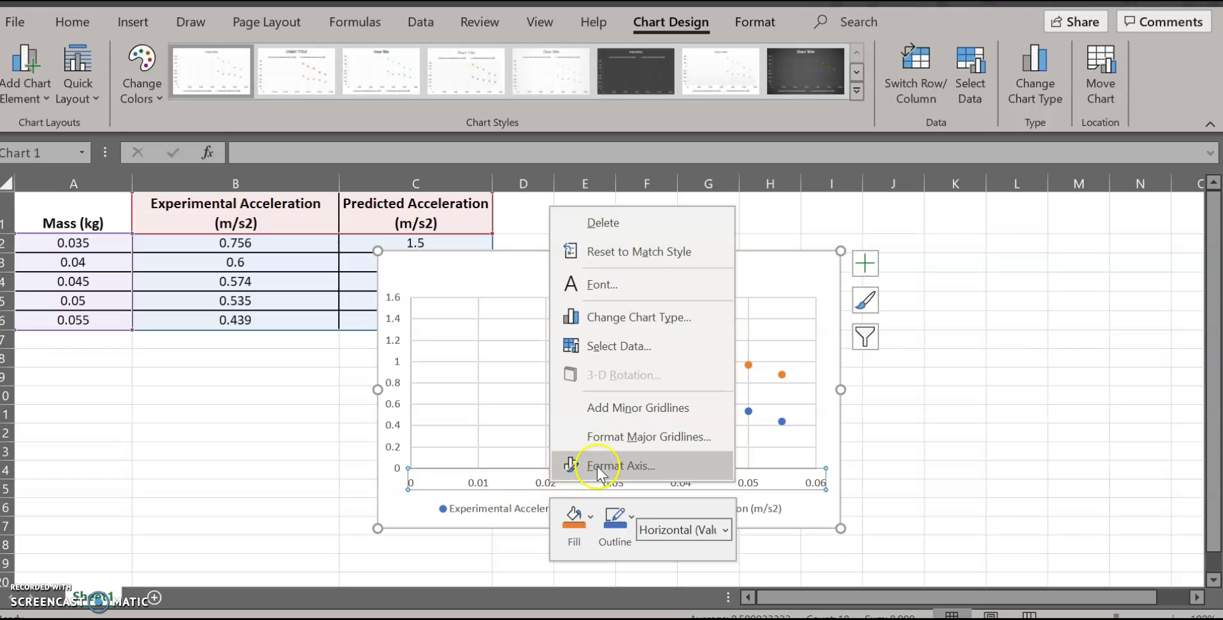
click(621, 460)
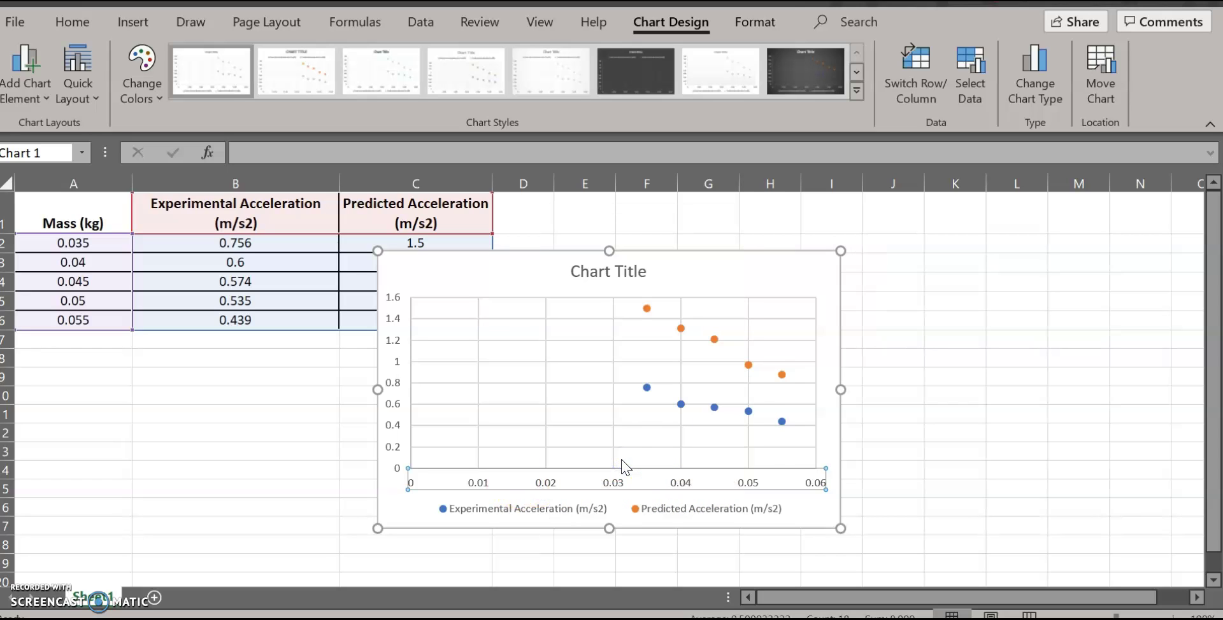
double_click(616, 485)
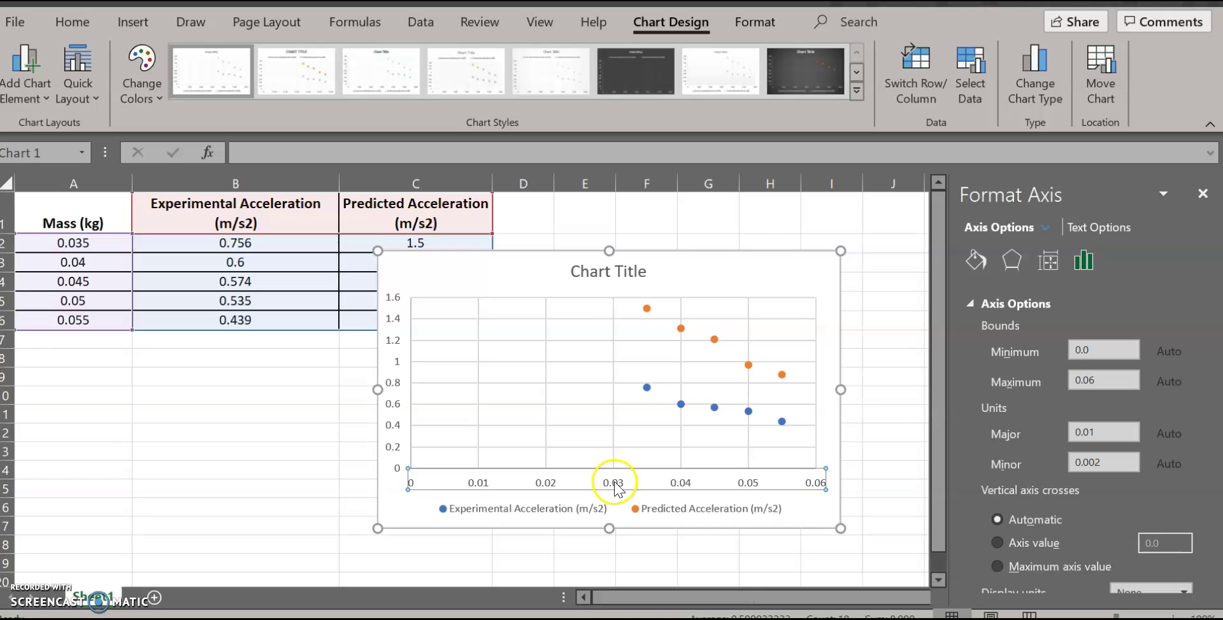
right_click(614, 482)
click(1134, 299)
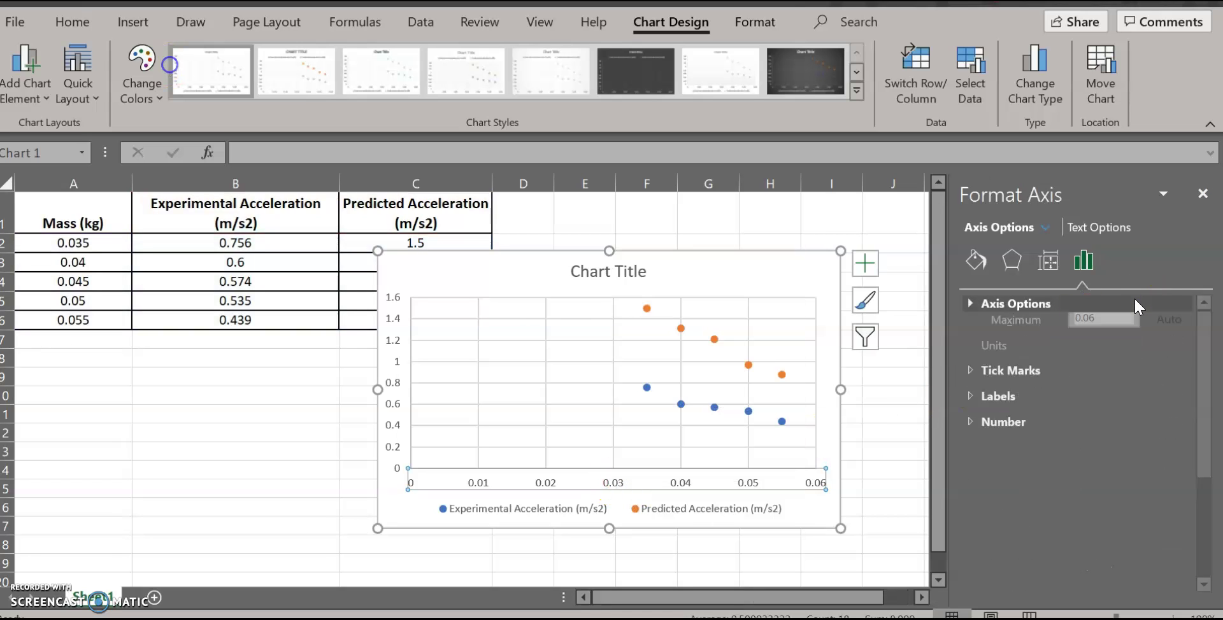
click(973, 304)
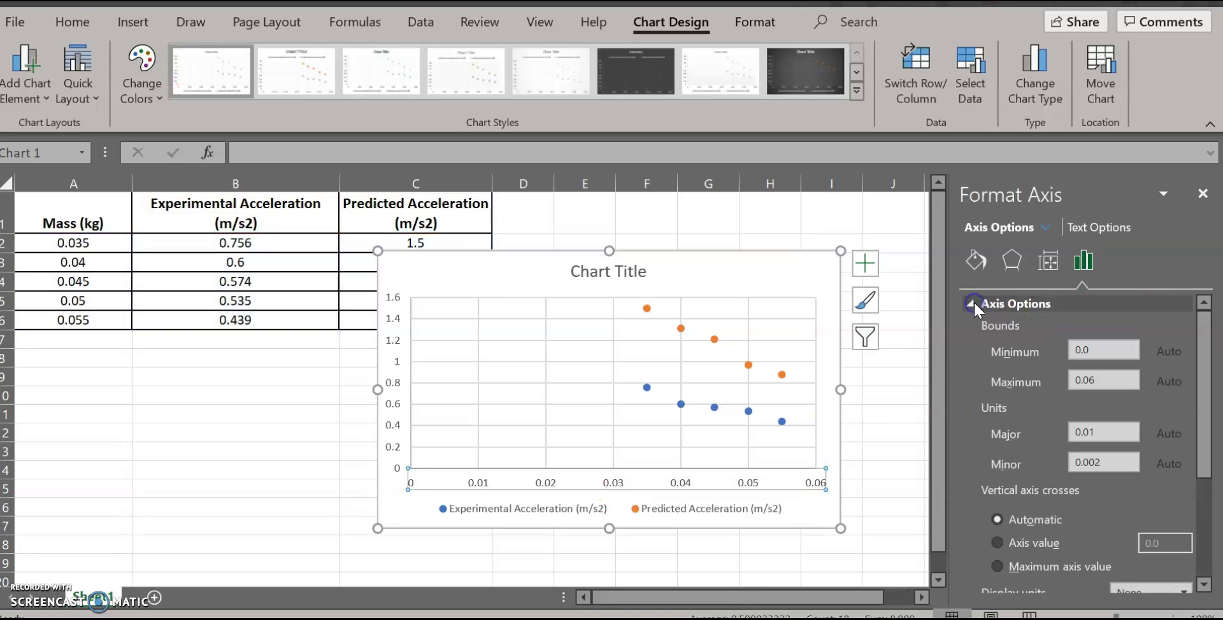
click(1099, 388)
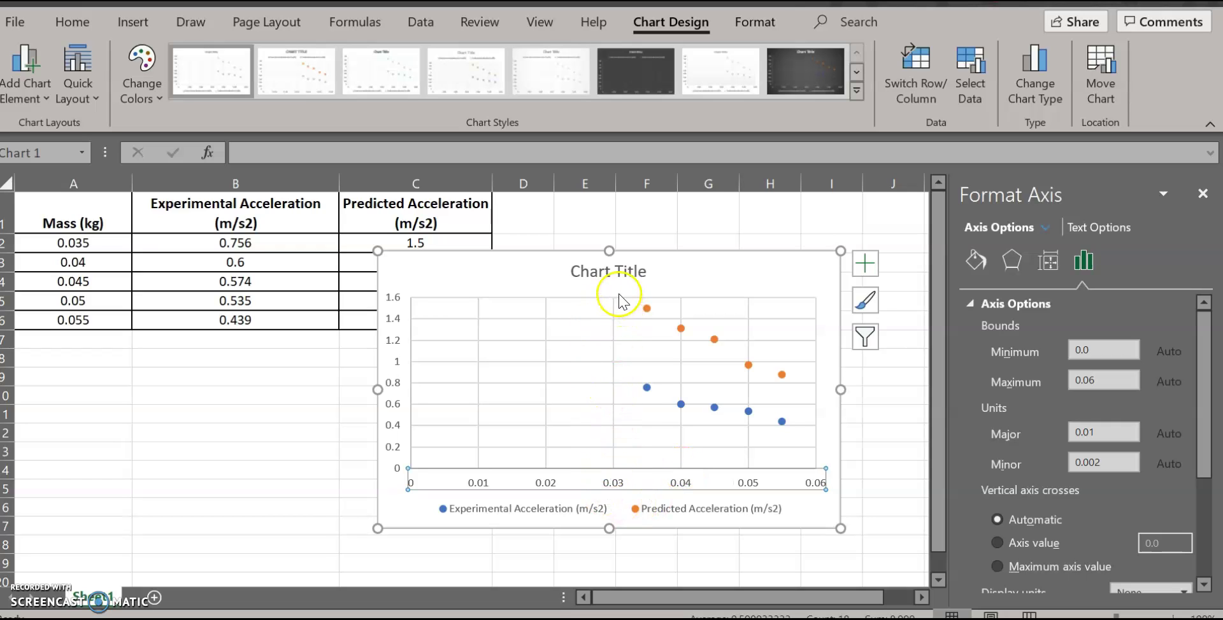
click(1104, 351)
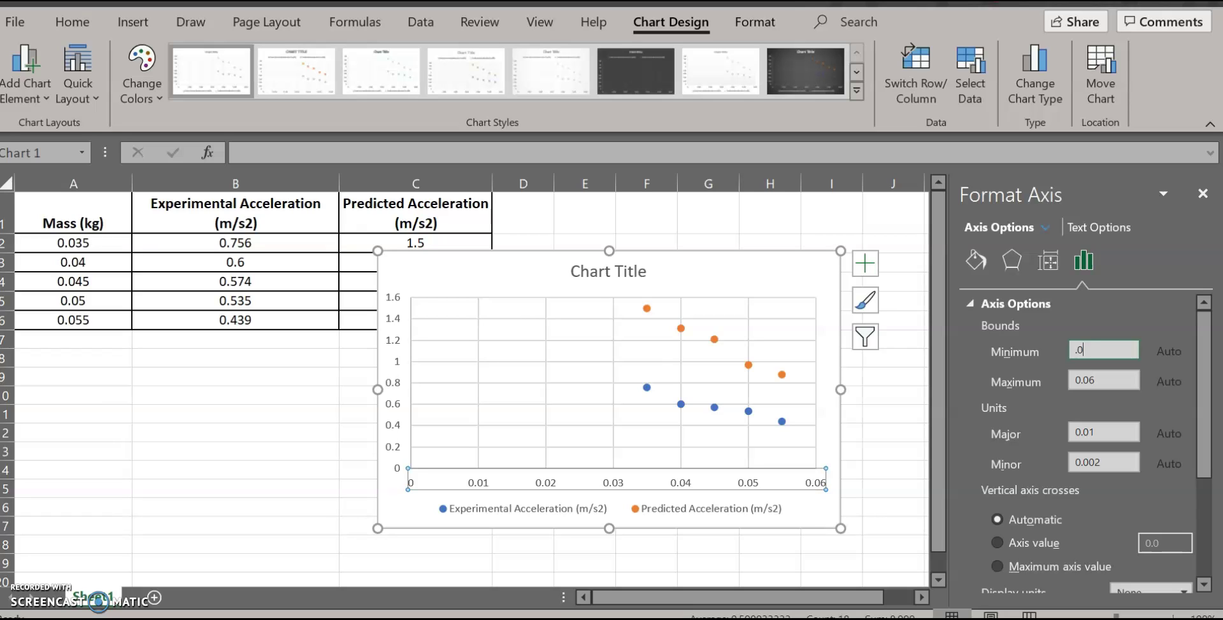
key(Return)
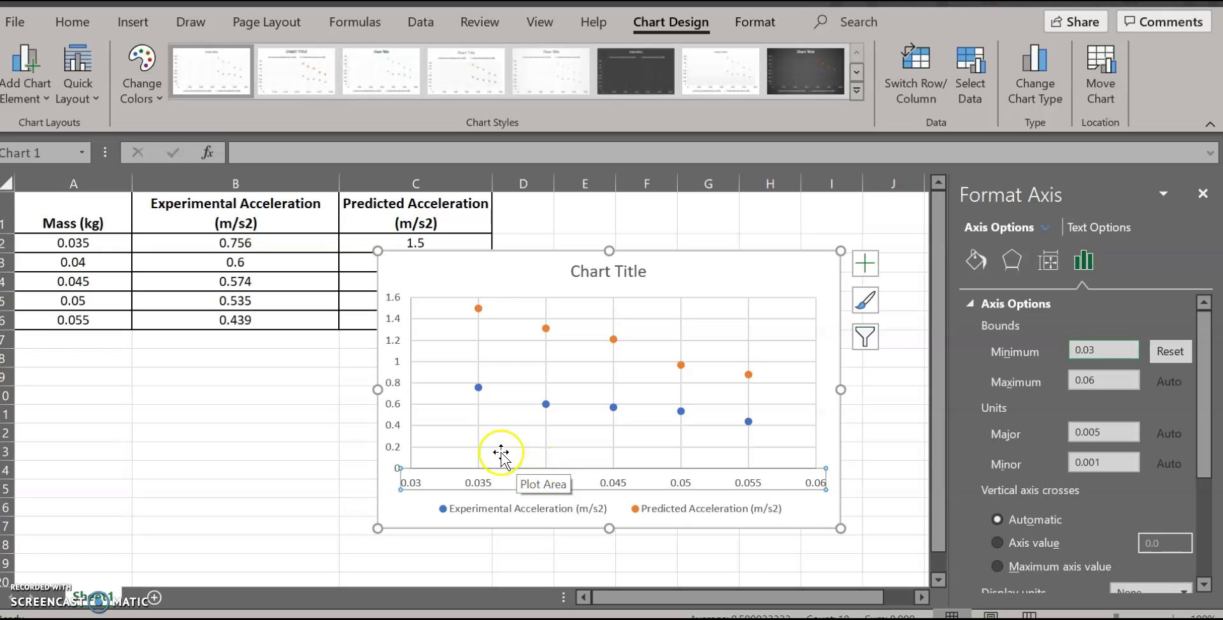
Delete the default 'Chart Title' heading from the scatter chart
click(820, 522)
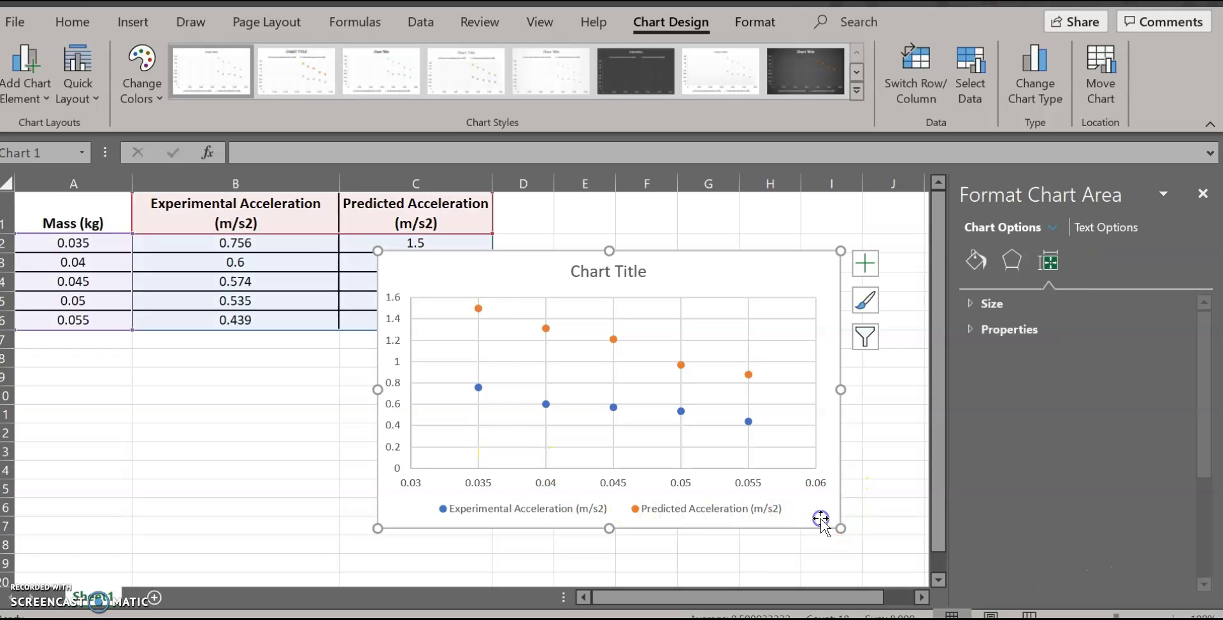
click(625, 272)
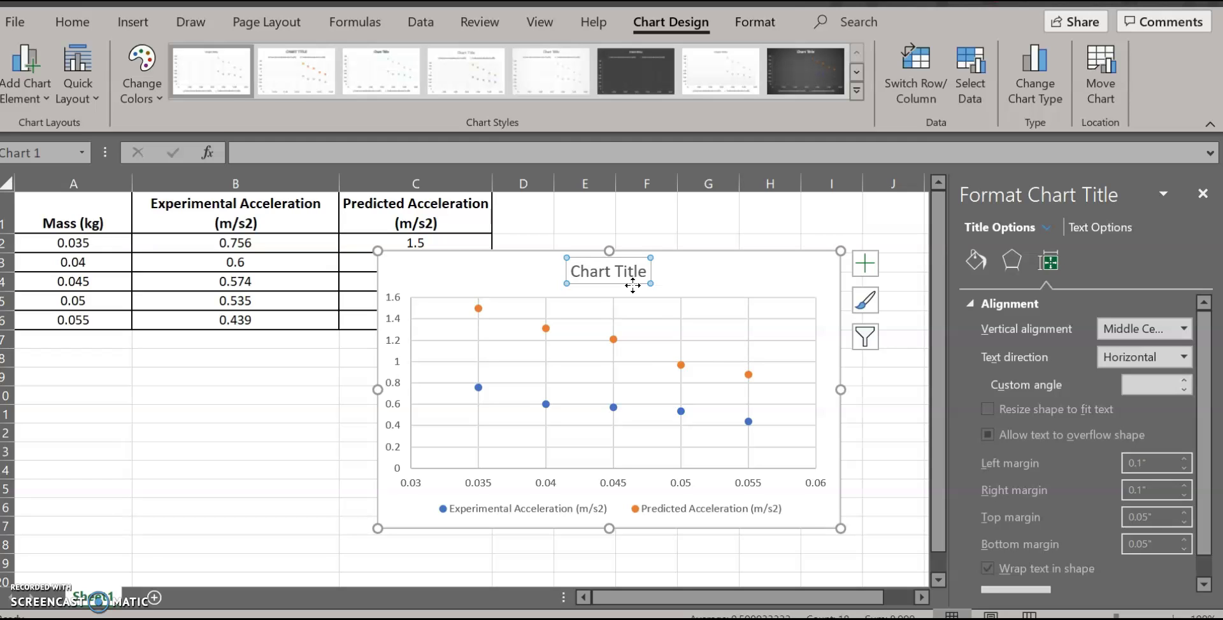
key(Delete)
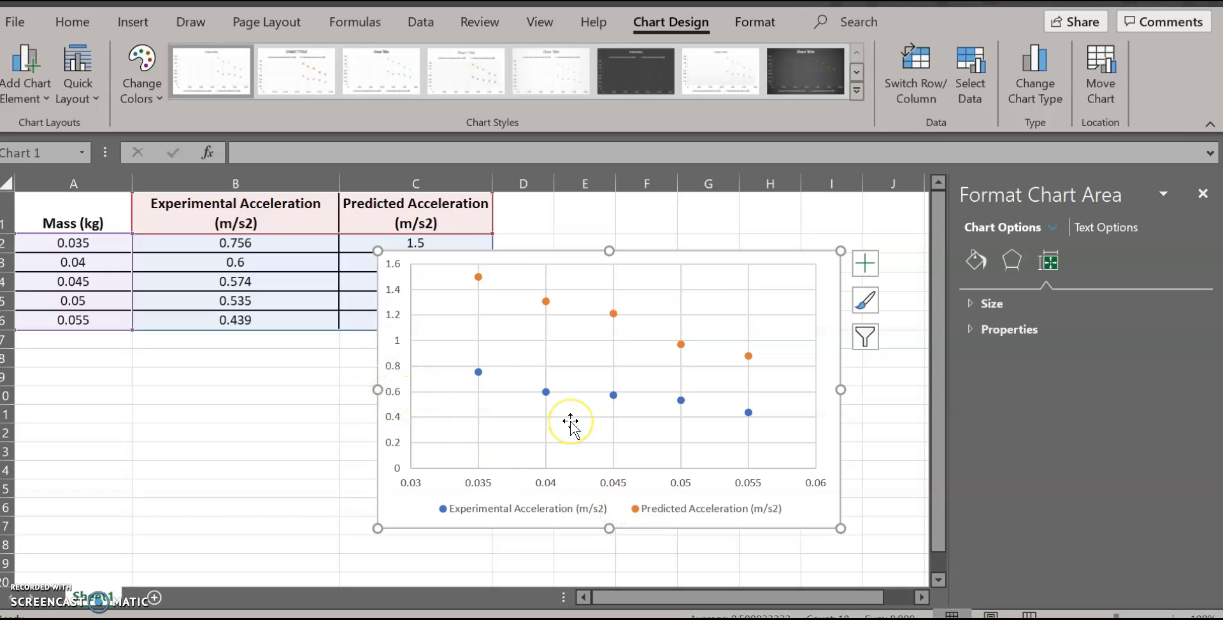
Turn on Axis Titles and name the horizontal axis 'Mass of Car (kg)'
click(866, 265)
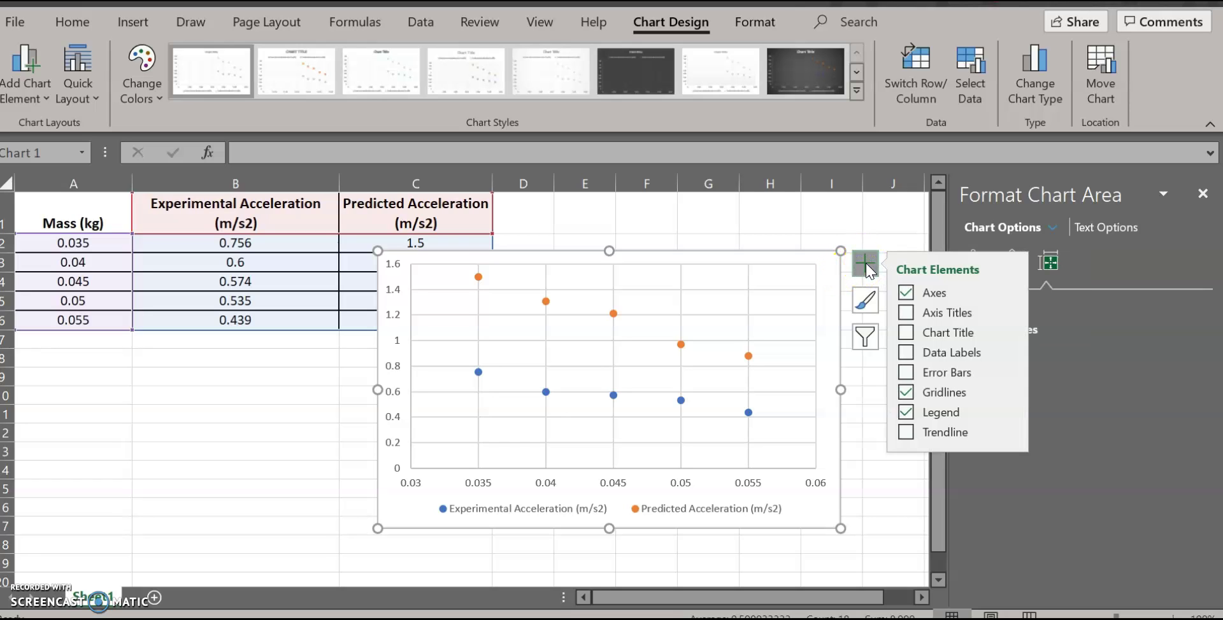
click(905, 312)
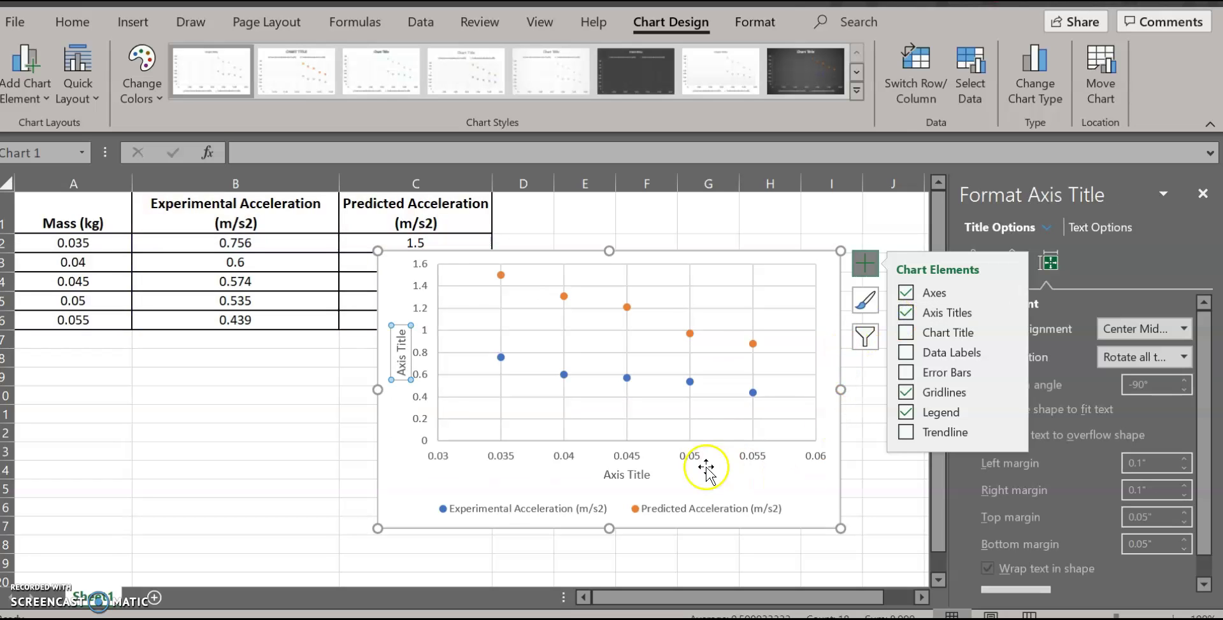
click(615, 483)
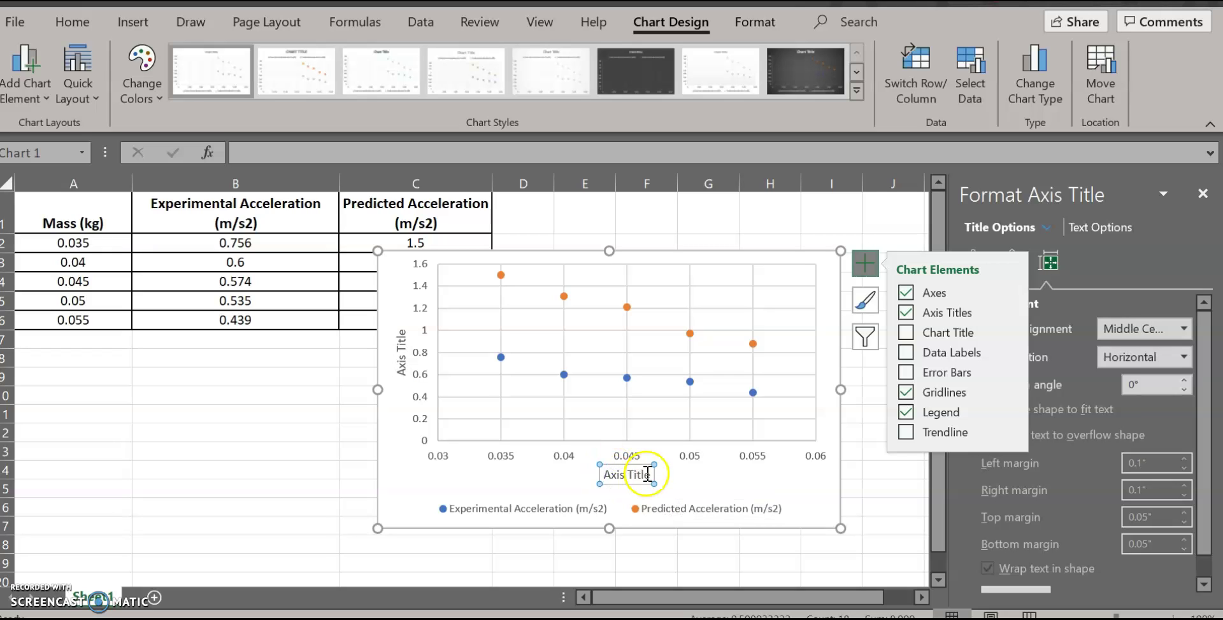
double_click(646, 474)
triple_click(646, 474)
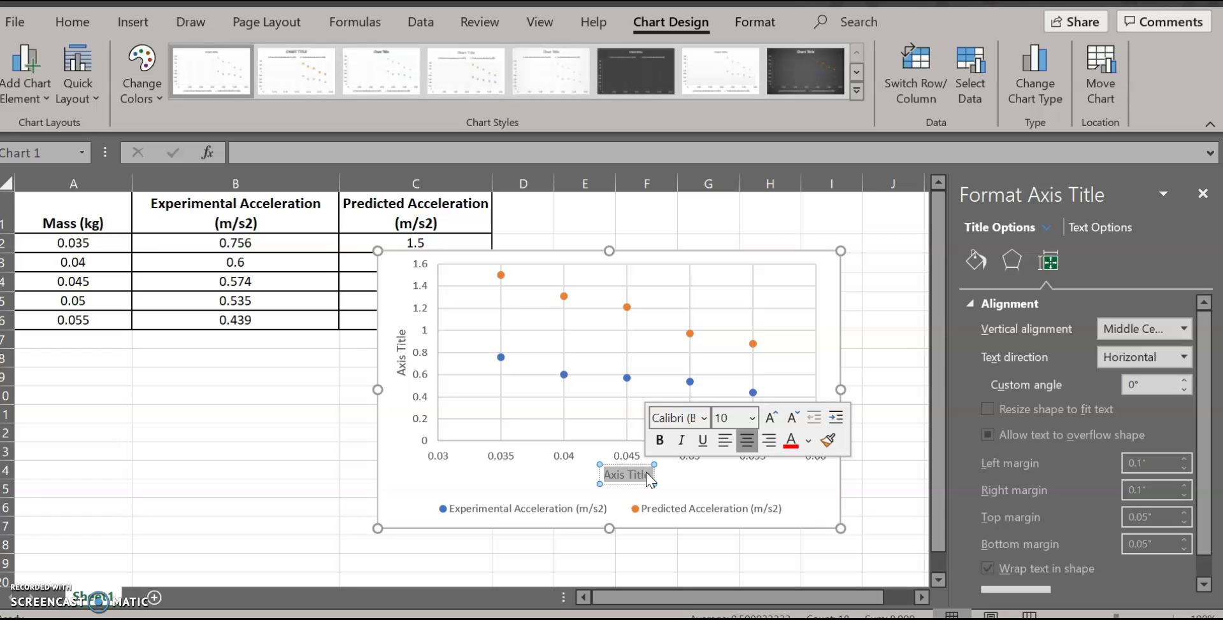
text(Mass of C)
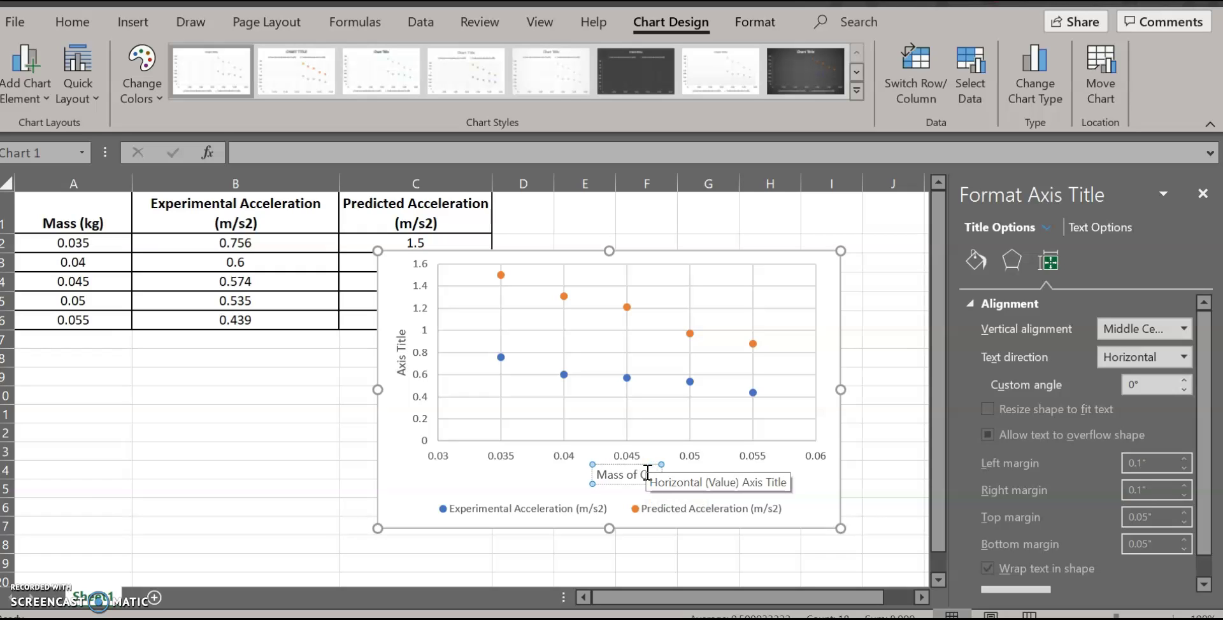
text(ar ()
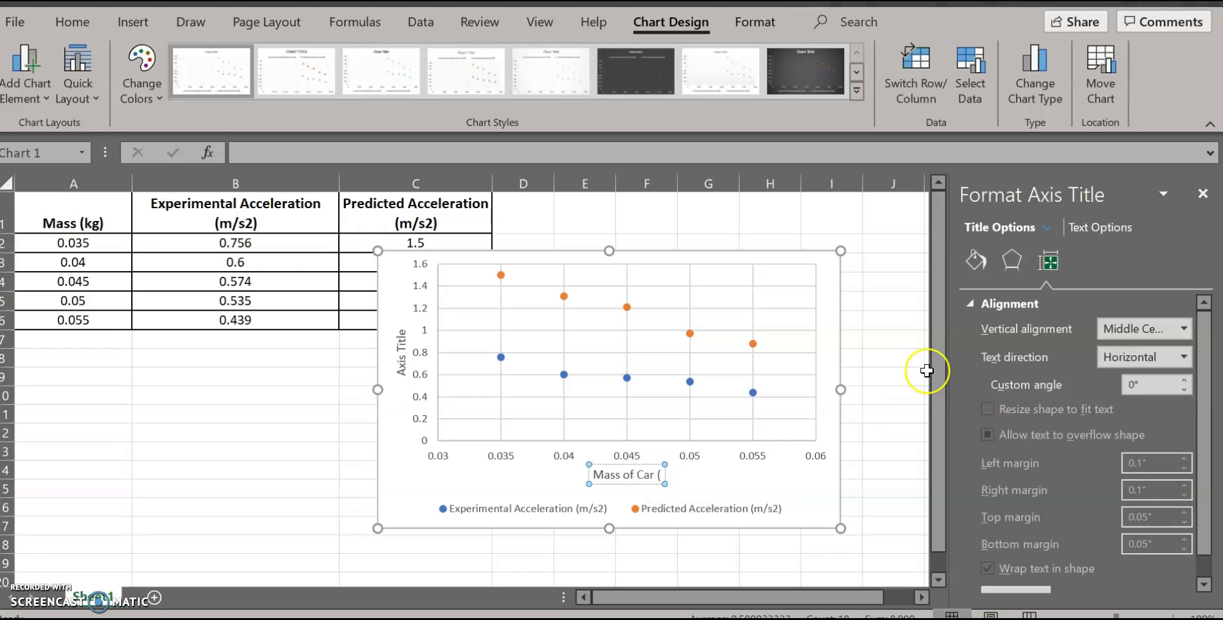
text(k)
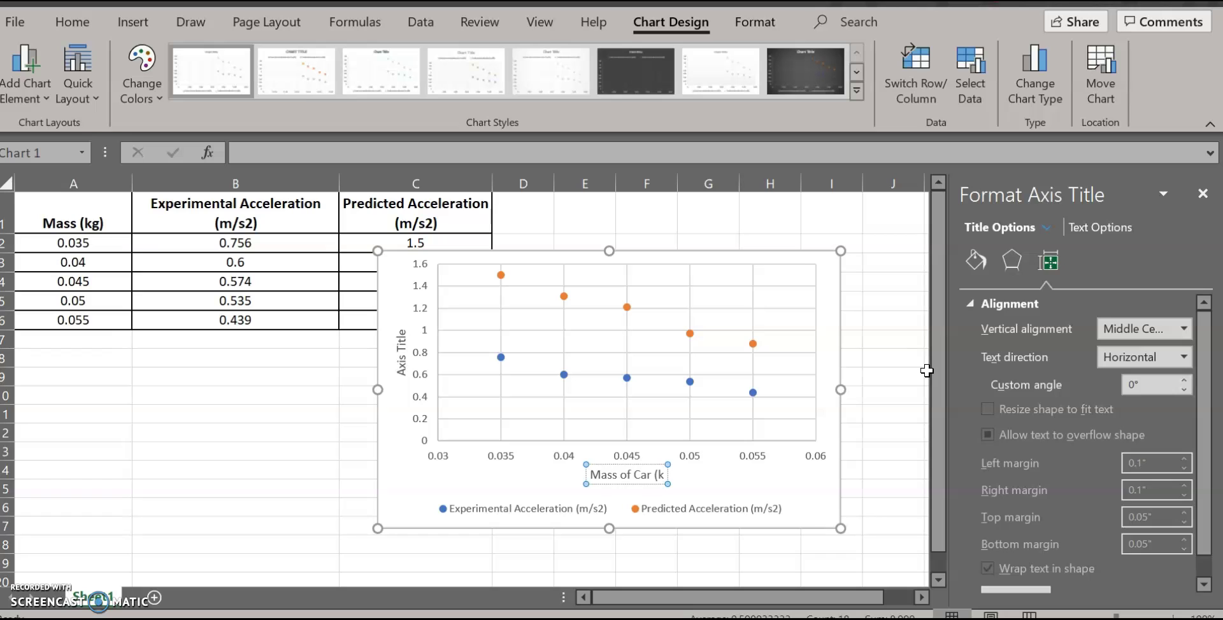
text(g))
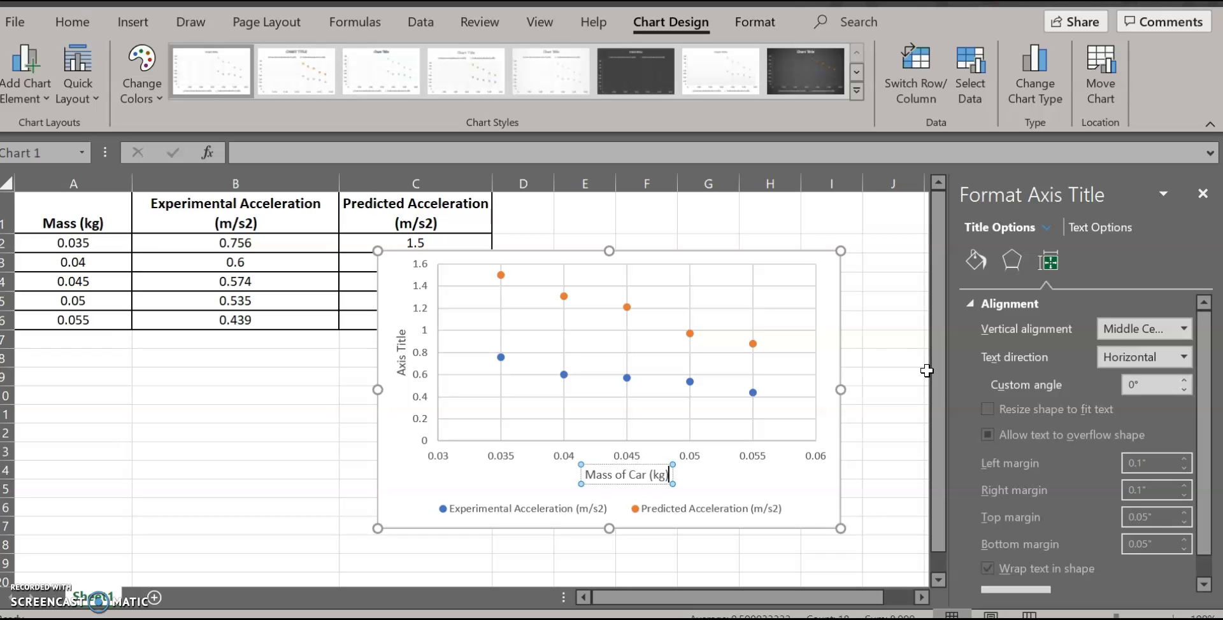
Replace the vertical axis placeholder with 'Acceleration (m/s/s)'
double_click(402, 361)
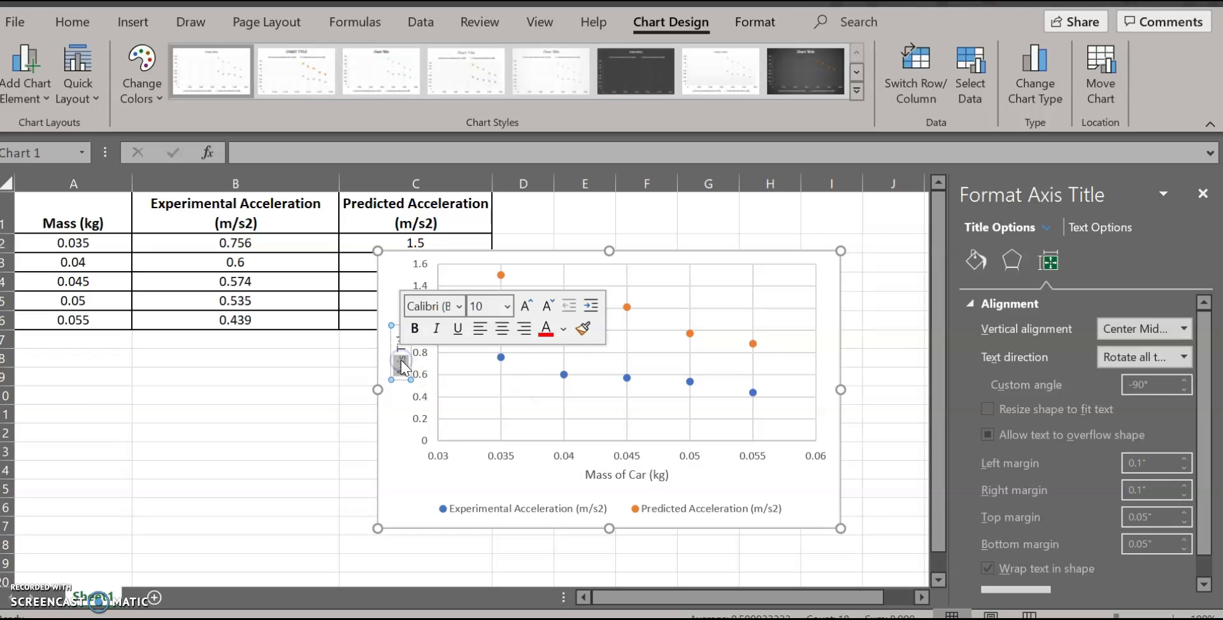
click(401, 361)
double_click(401, 361)
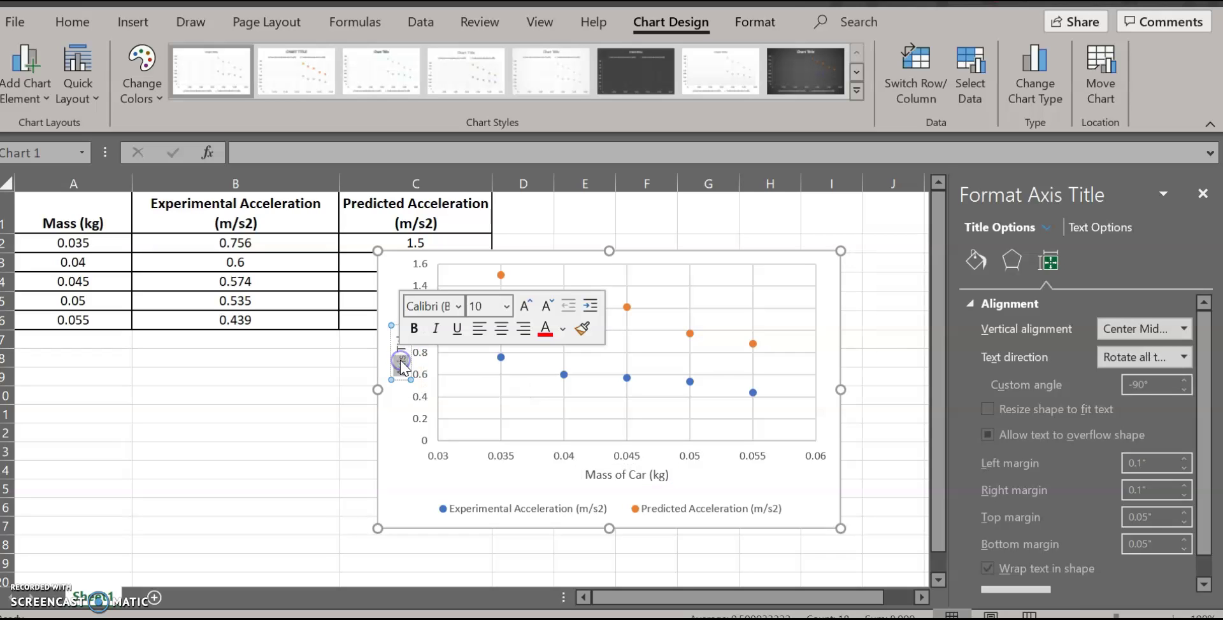
key(Delete)
key(Delete)
key(Delete)
key(Delete)
key(Delete)
key(Delete)
key(Delete)
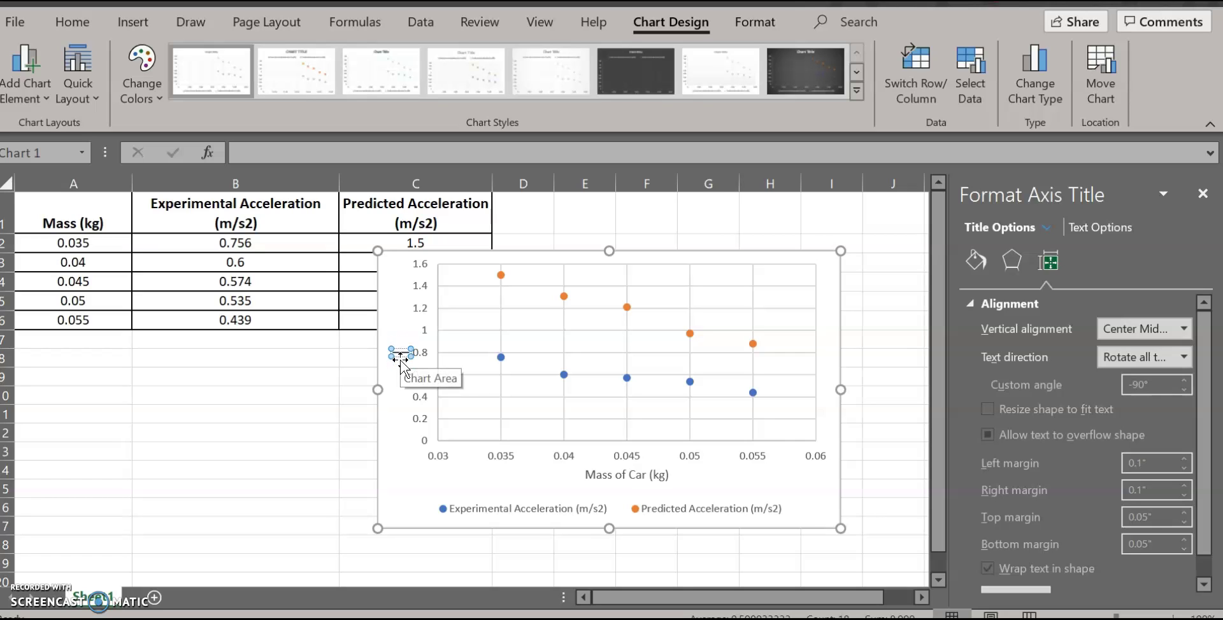
text(Acceleratoin)
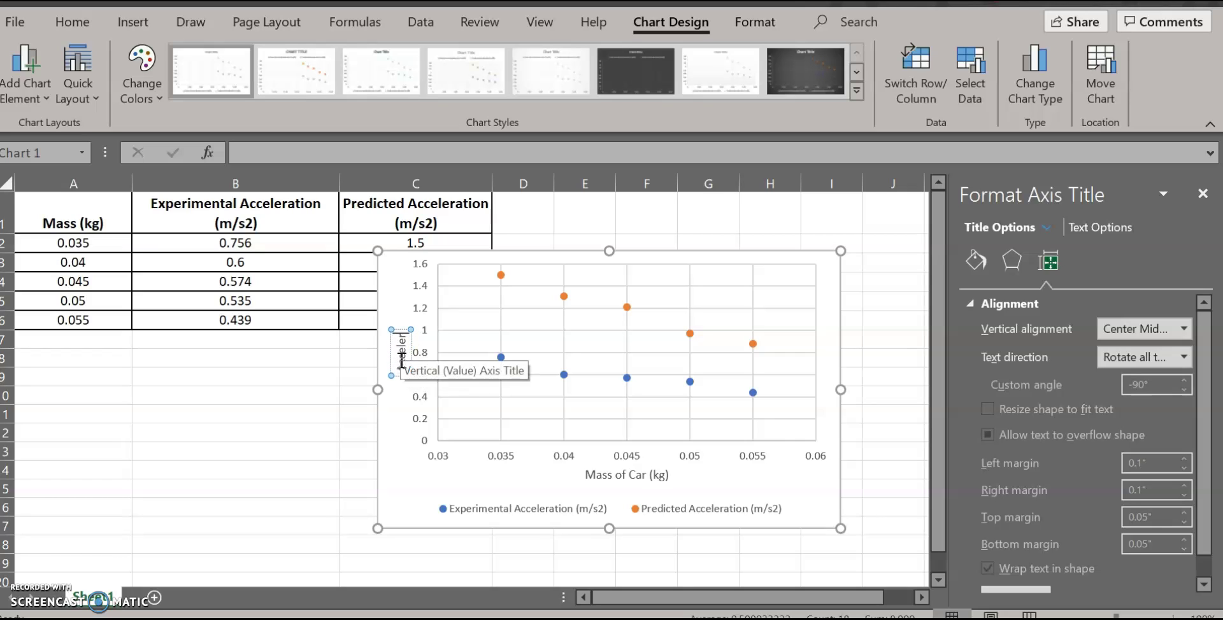
key(BackSpace)
key(BackSpace)
key(BackSpace)
text(ration)
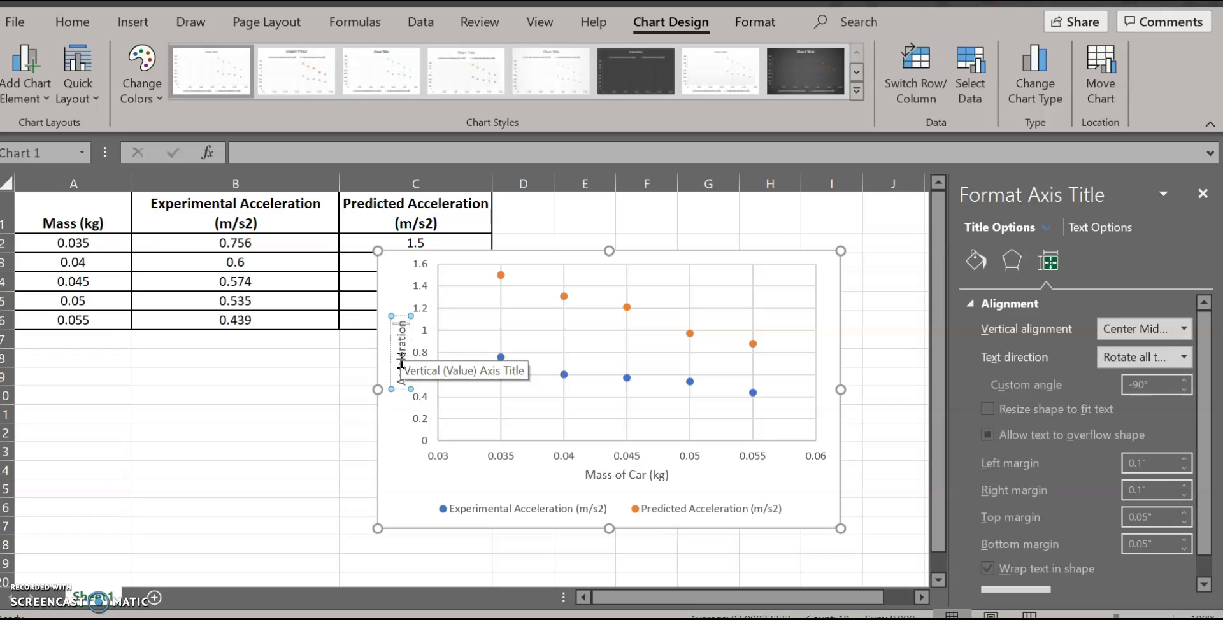
text( ()
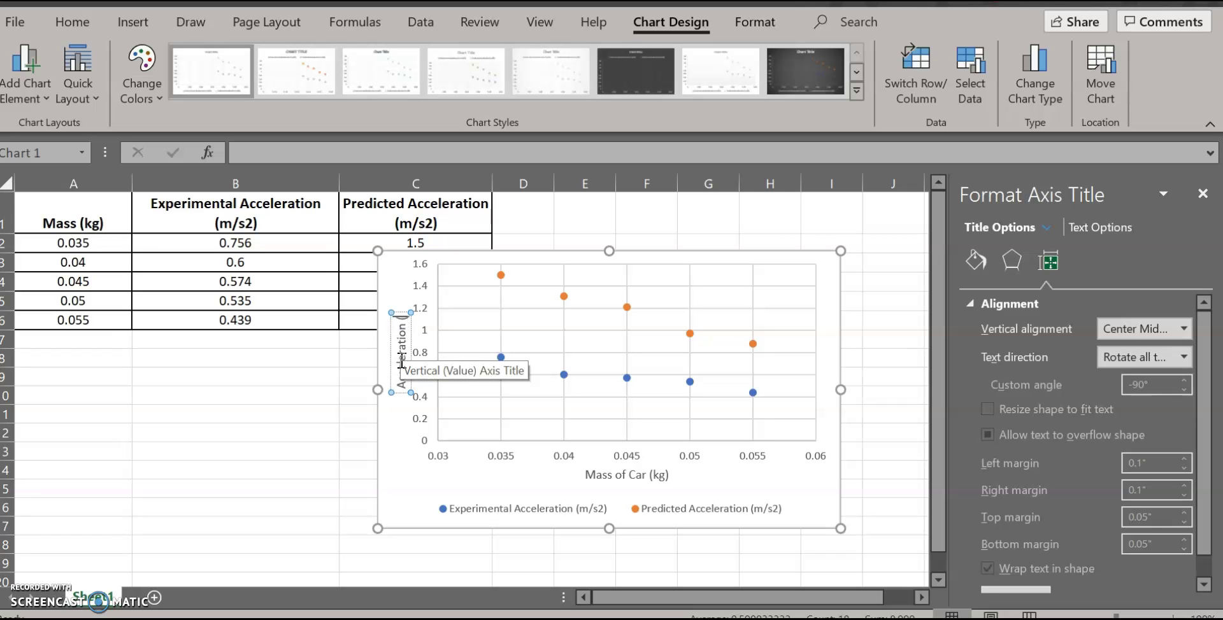
text(m/s/s))
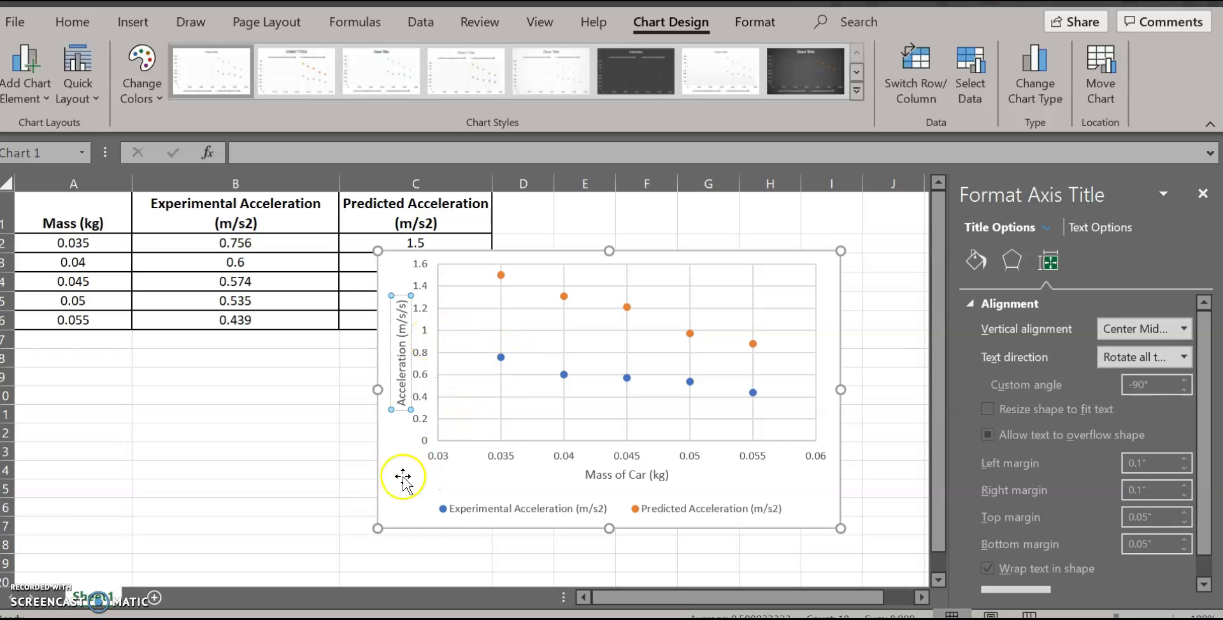
click(465, 489)
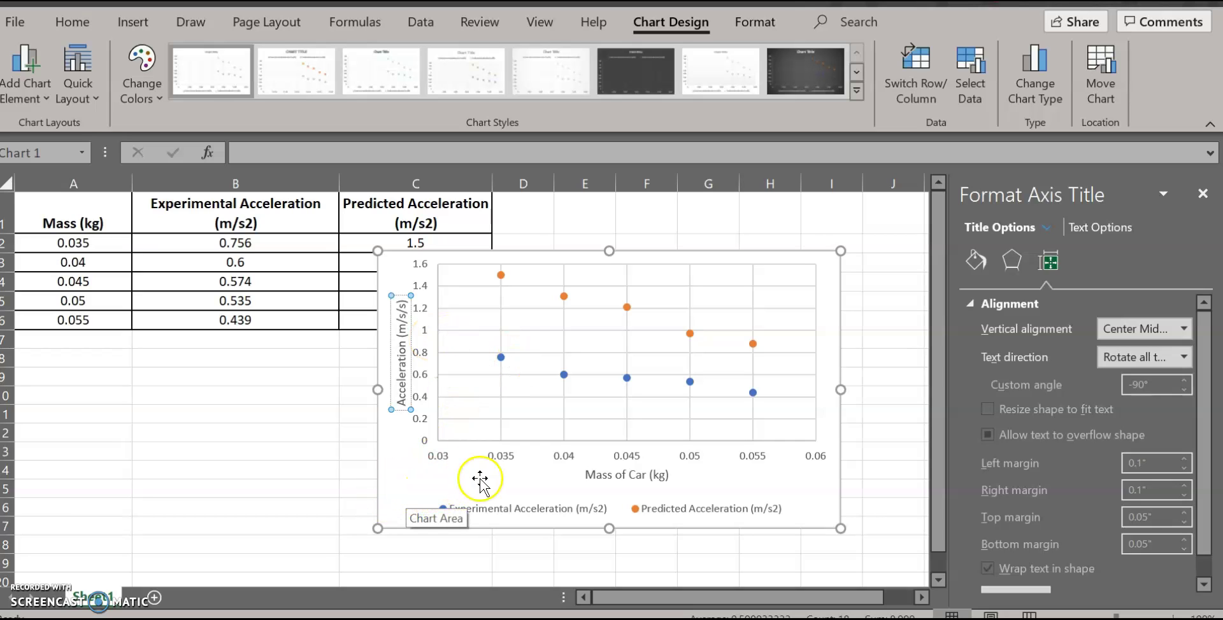
click(480, 482)
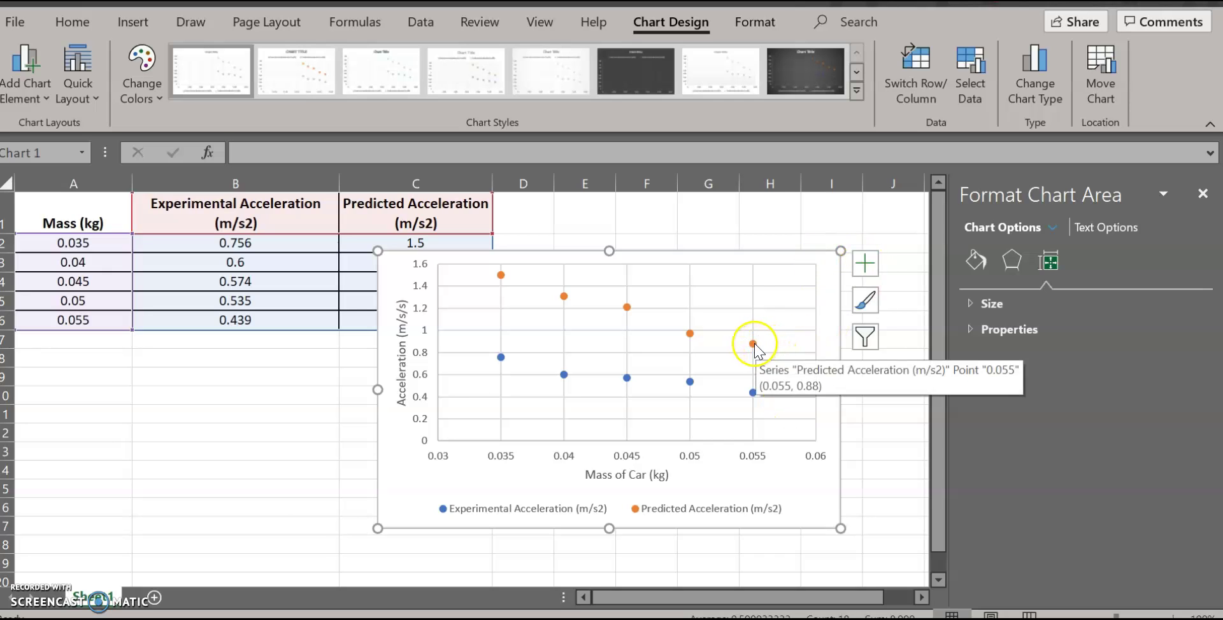
Add linear trendlines to the Experimental and the orange Predicted Acceleration series
click(865, 263)
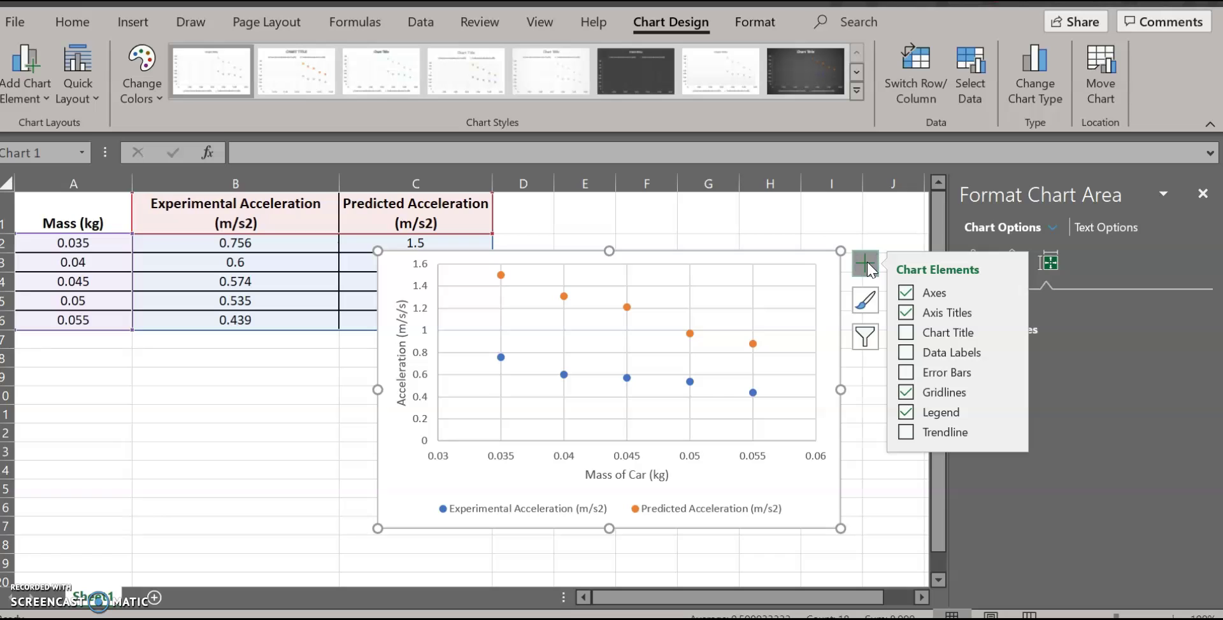
click(905, 433)
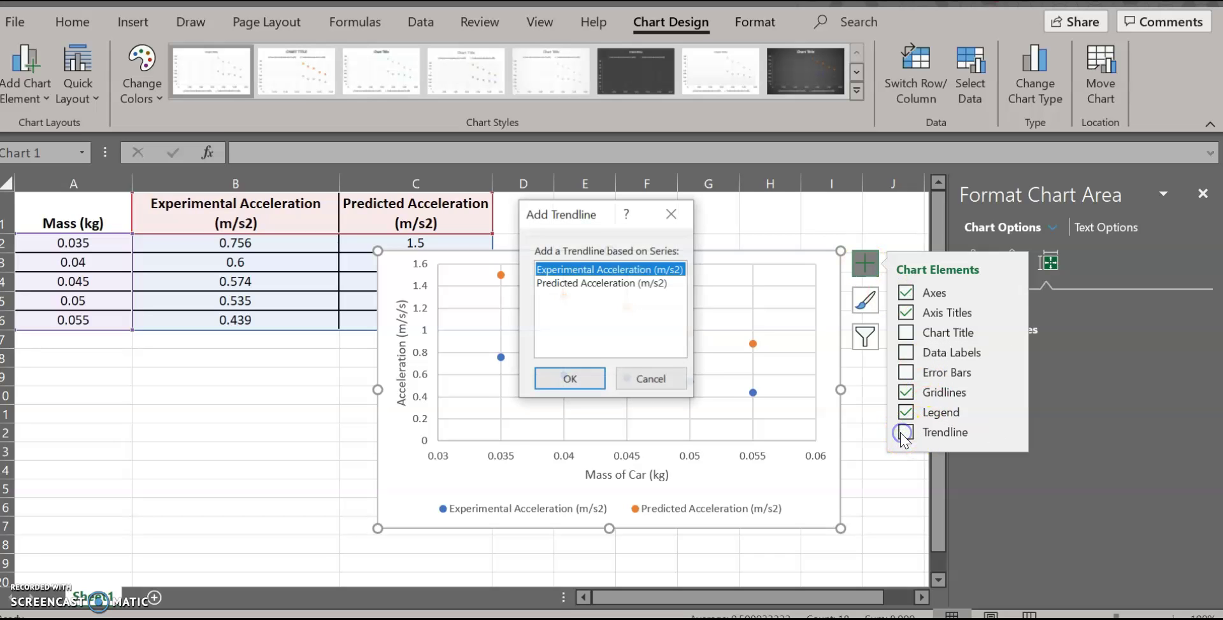
click(570, 379)
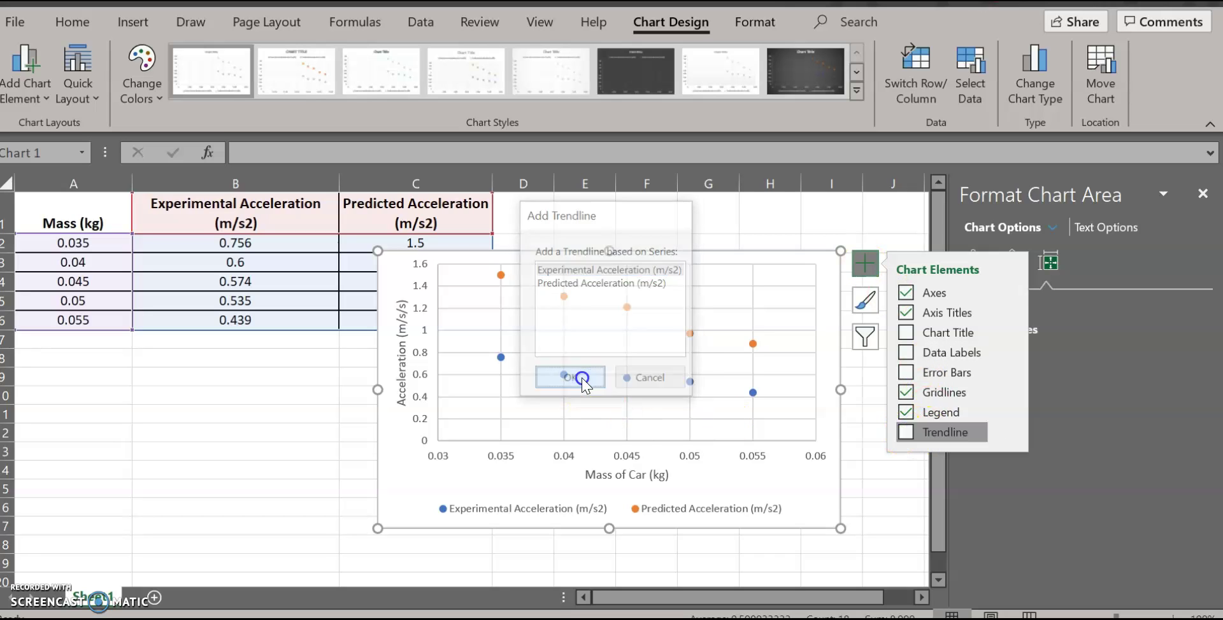
click(753, 325)
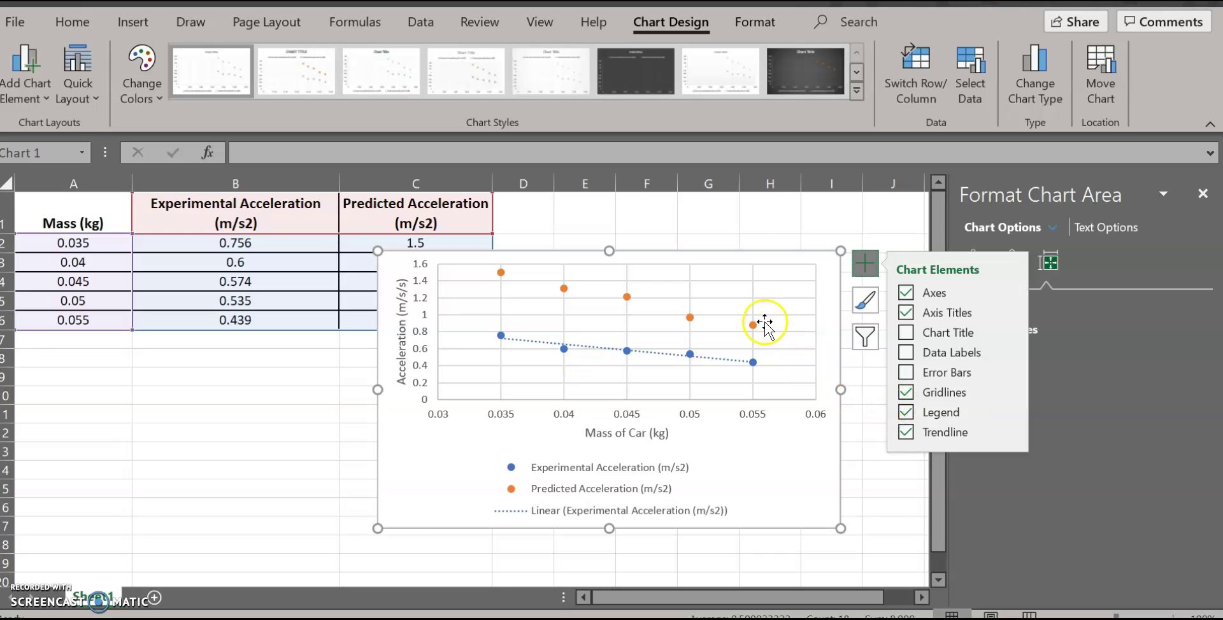
right_click(753, 325)
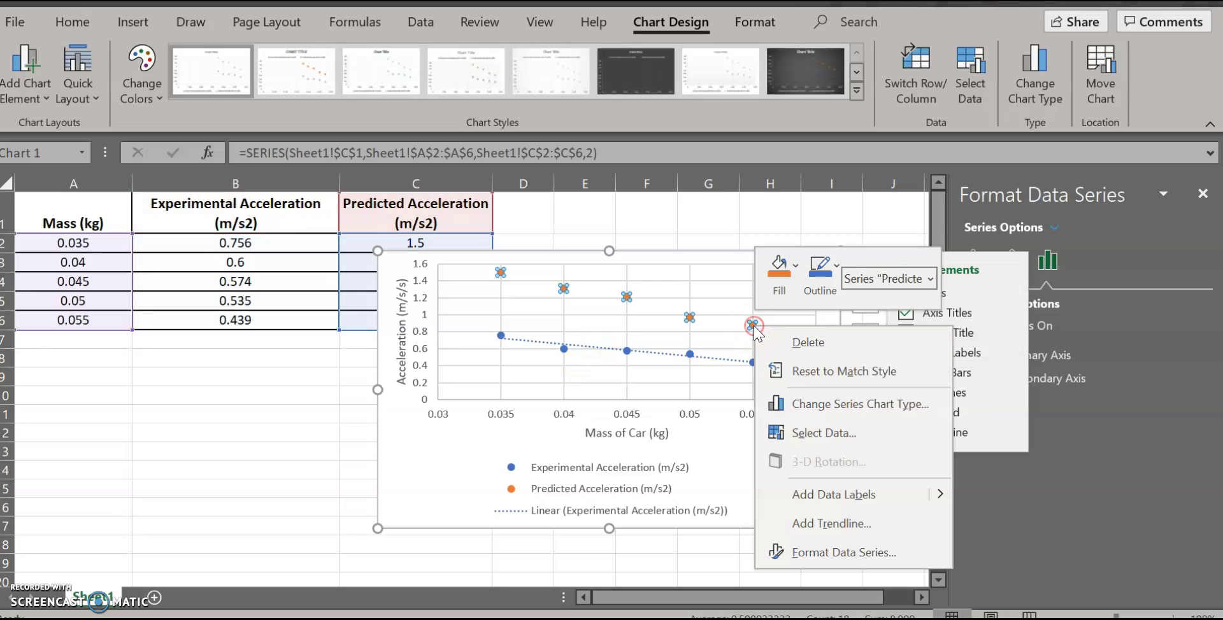
click(822, 521)
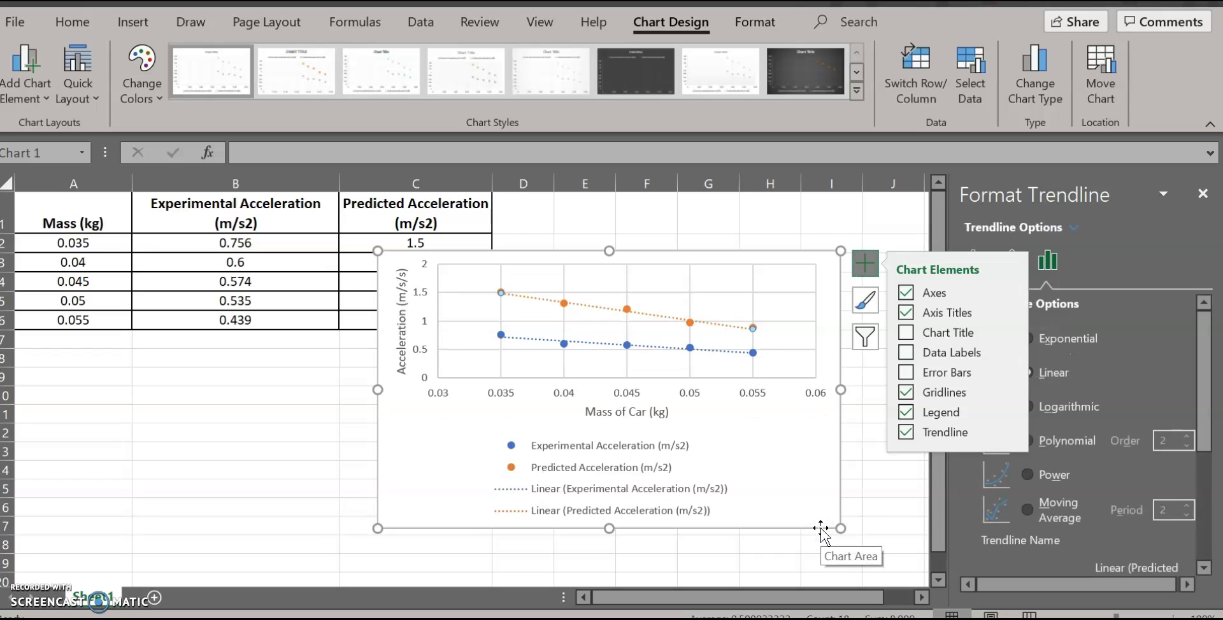
click(569, 486)
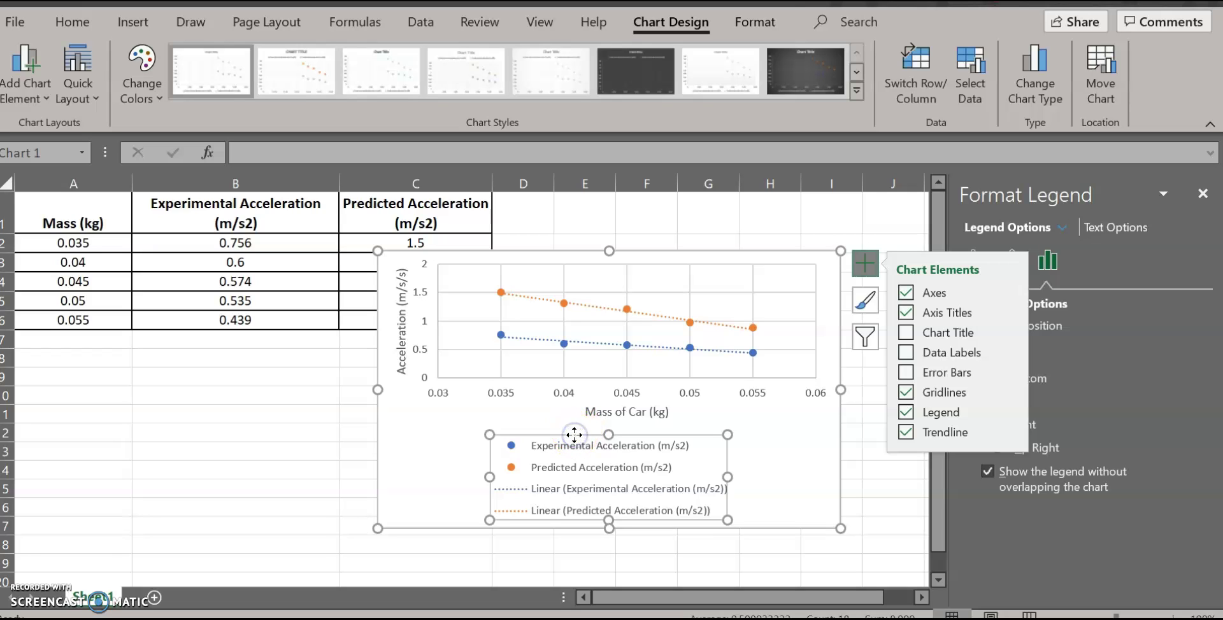
Set the legend font size to 7, then deselect the chart
click(76, 27)
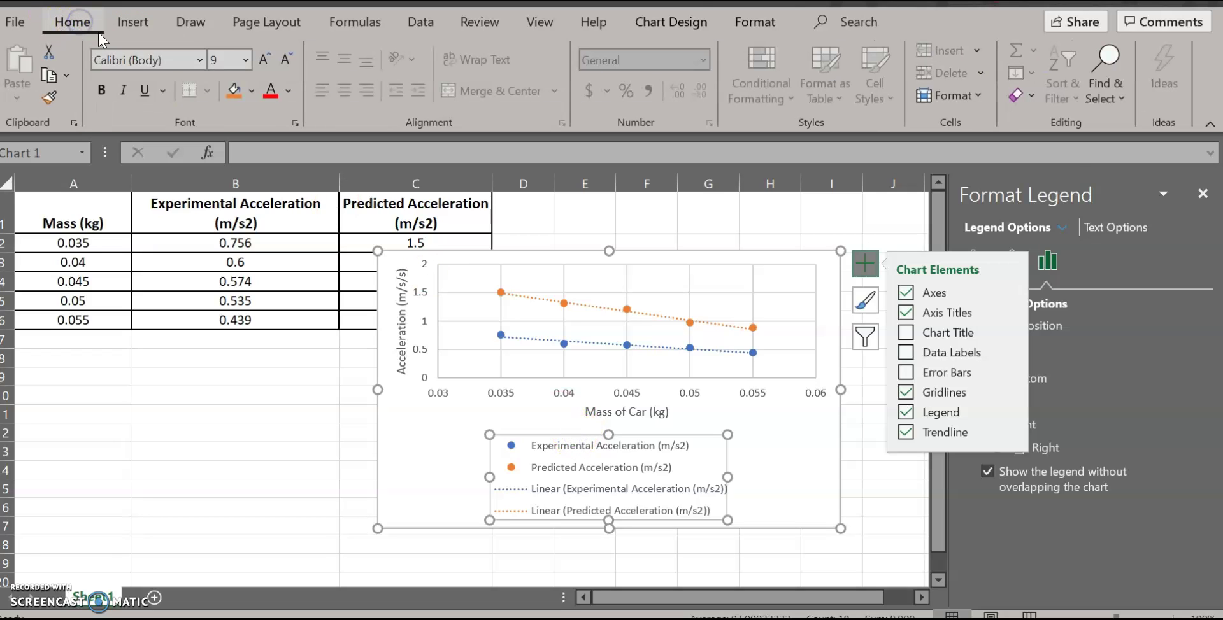
click(290, 58)
click(291, 59)
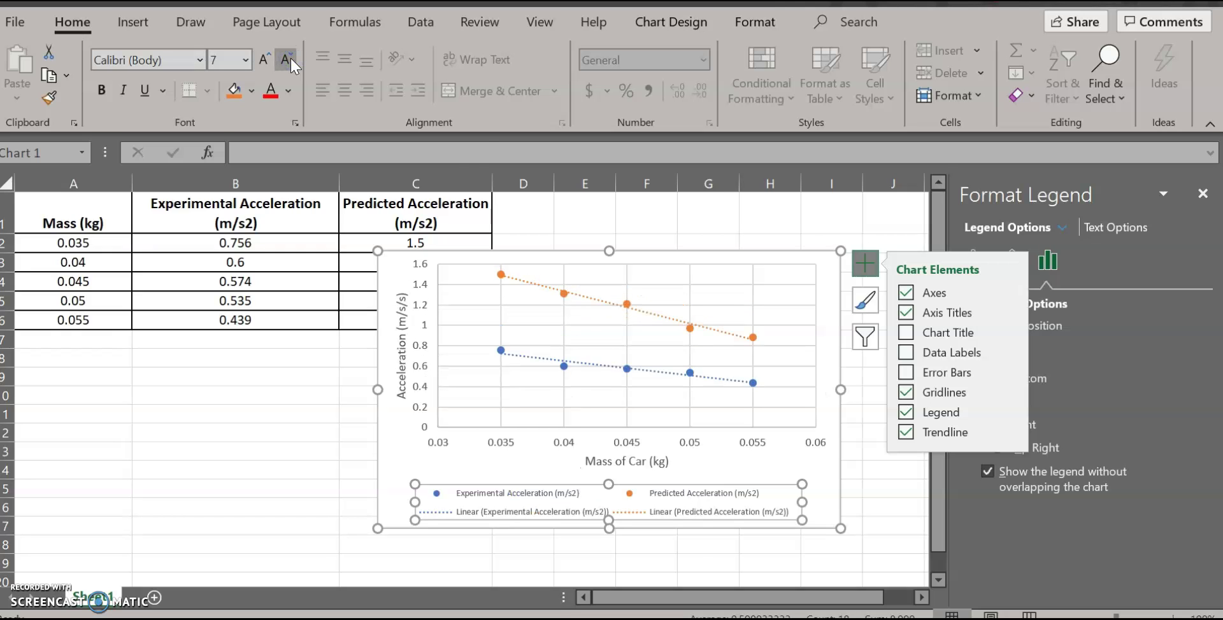
click(403, 457)
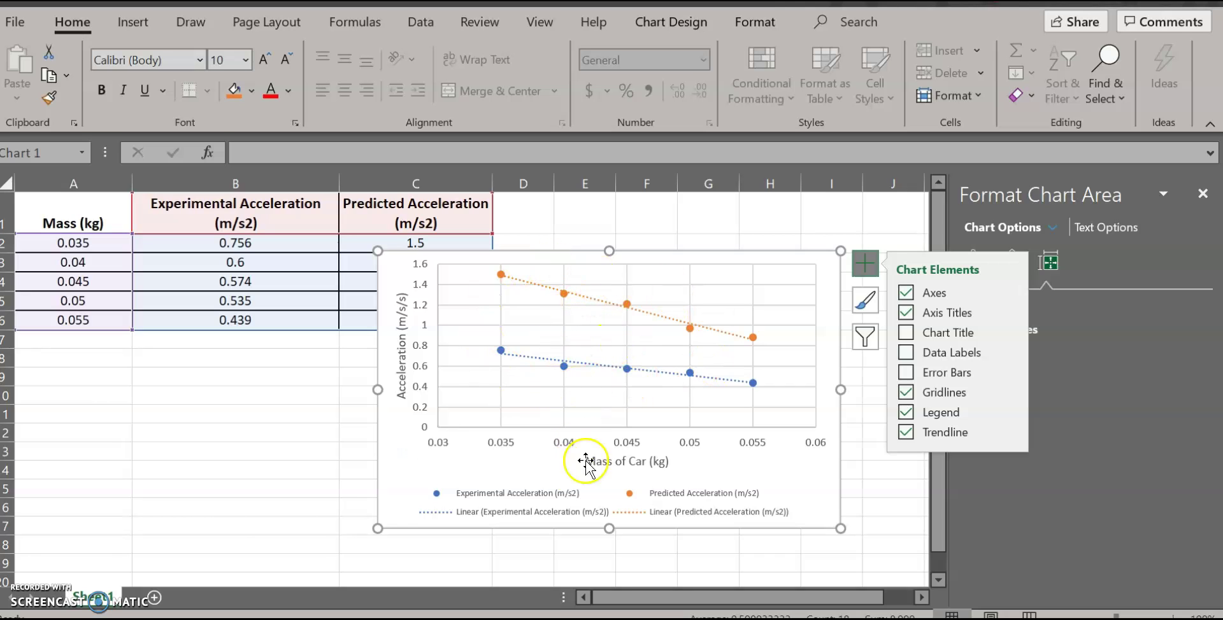
click(189, 505)
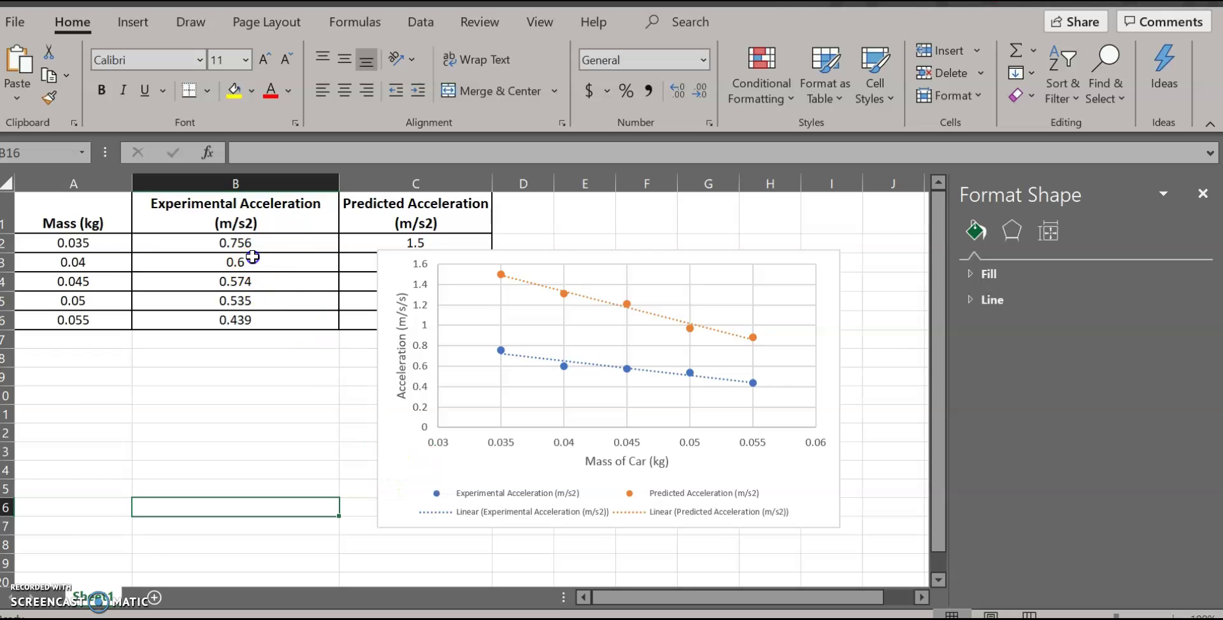
Copy the Mass and acceleration data table in A1:C6
click(57, 209)
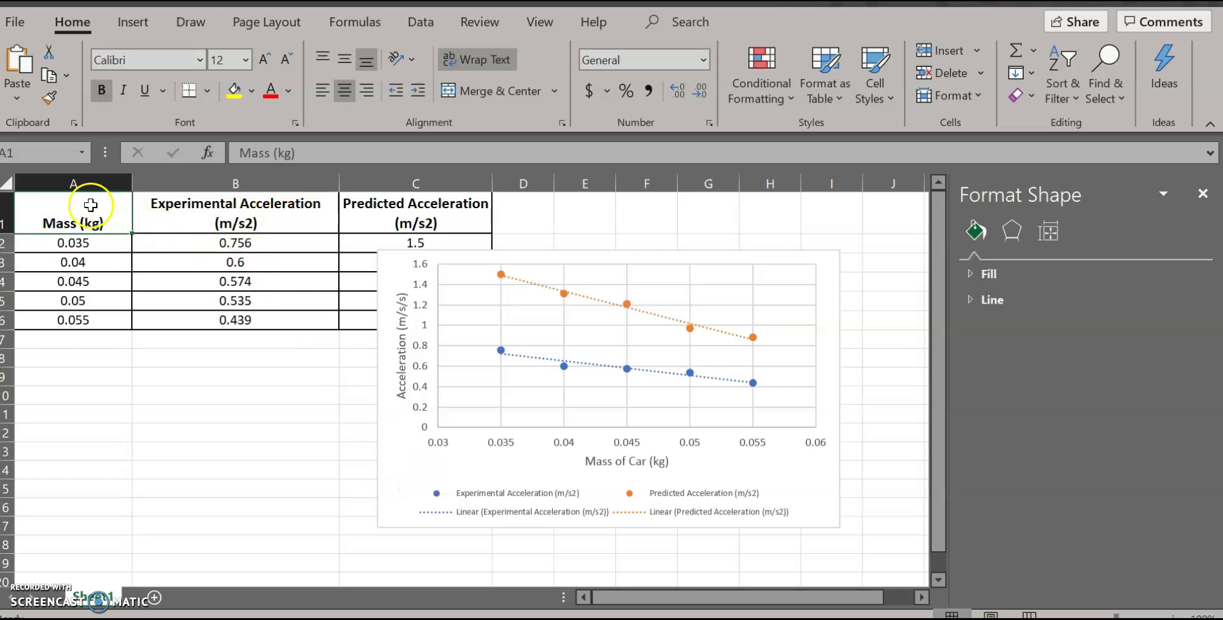
drag(83, 210, 401, 321)
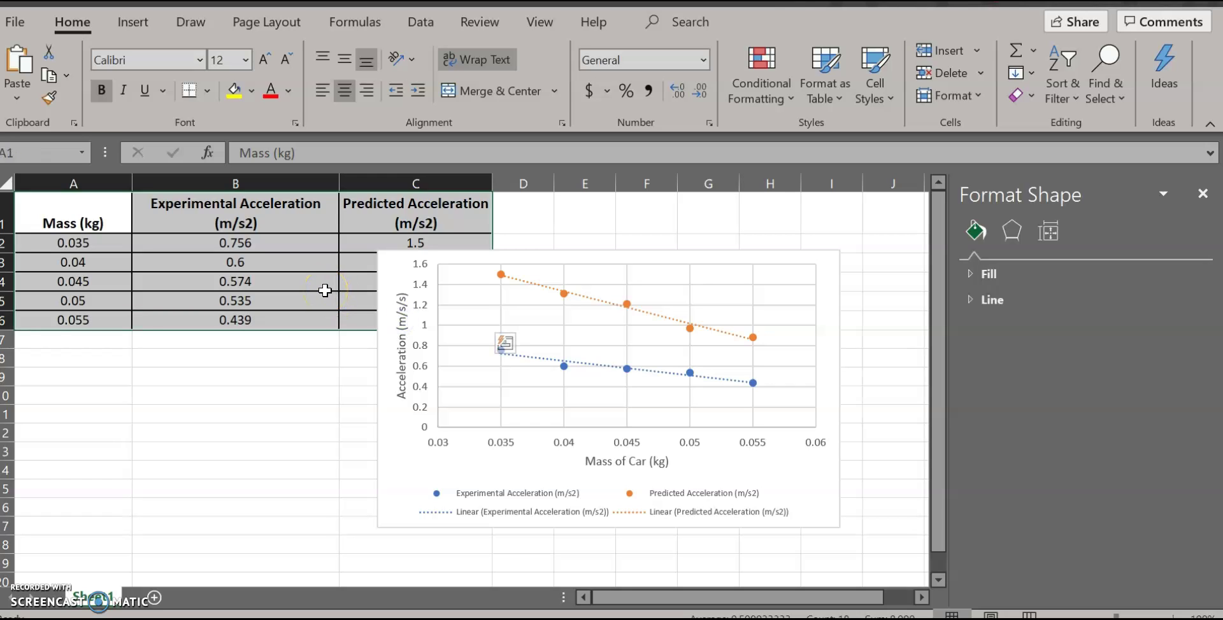
key(ctrl+c)
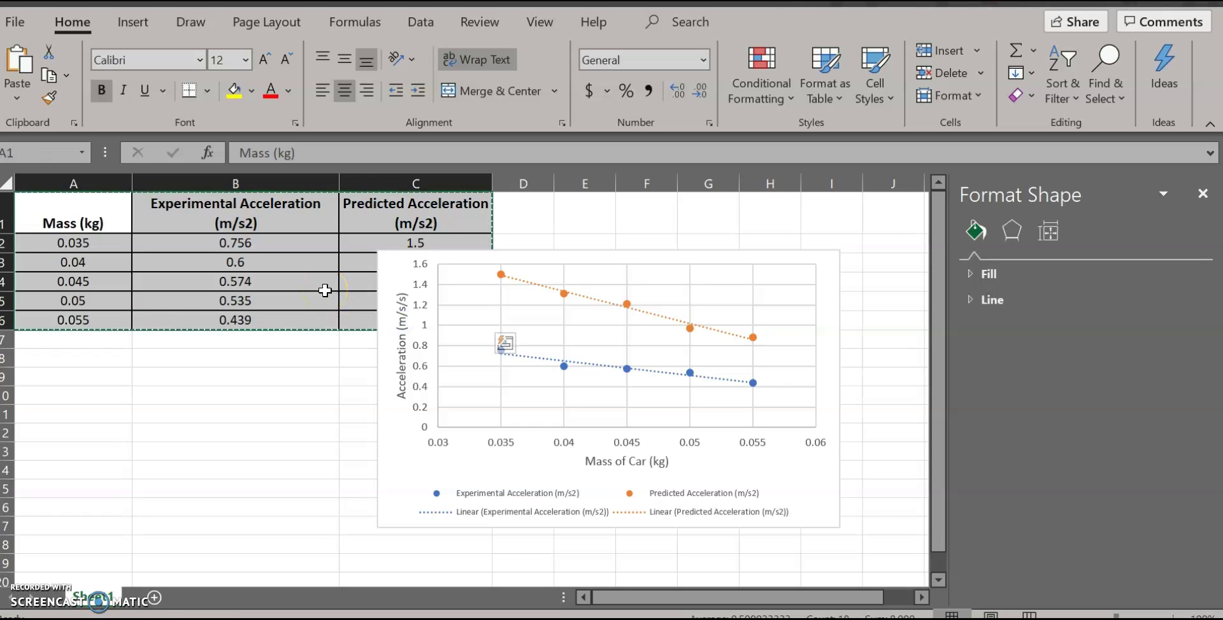
Paste the copied data table under the Results heading in the Word report
key(alt+Tab)
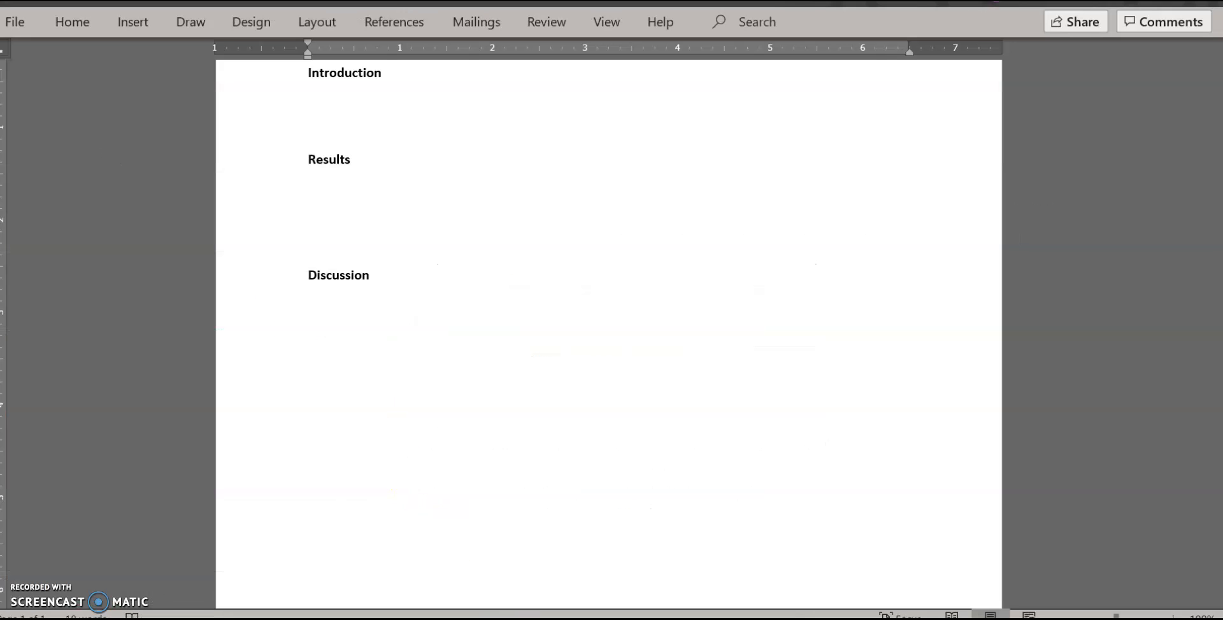
scroll(439, 393, up, 1)
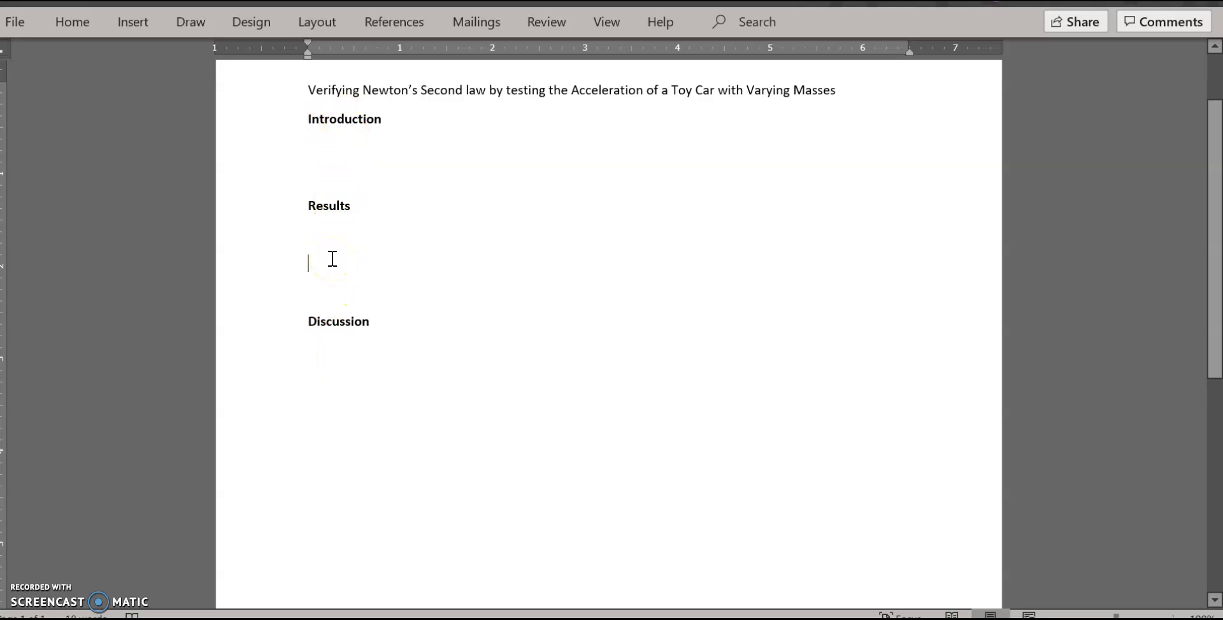
key(ctrl+v)
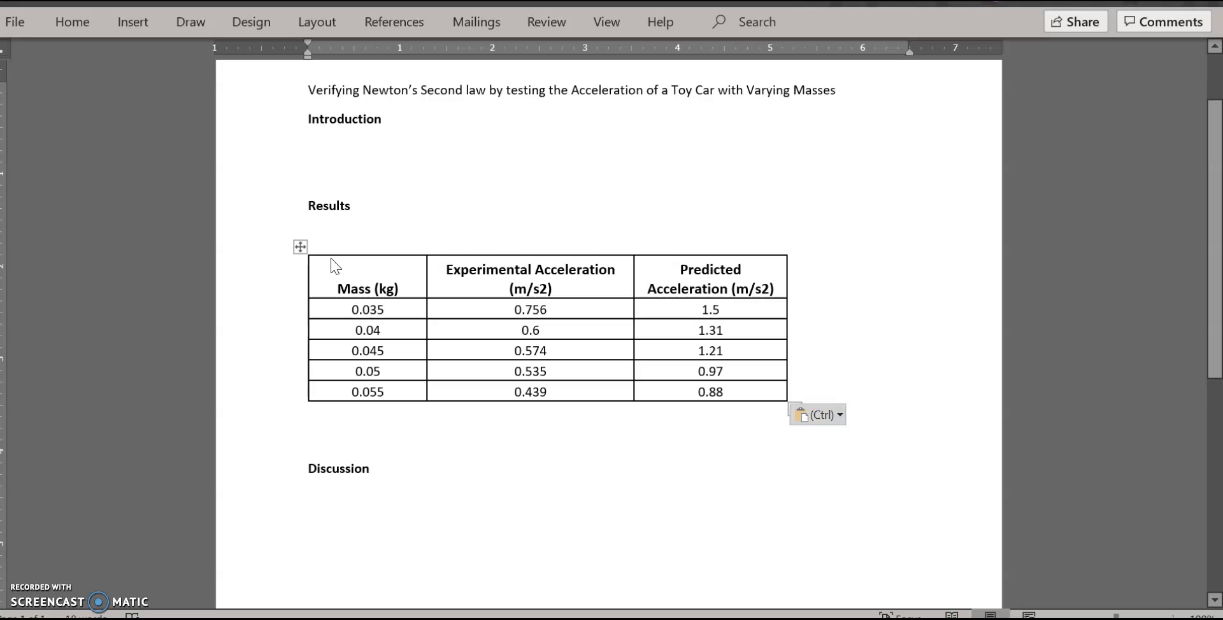
click(411, 281)
click(364, 276)
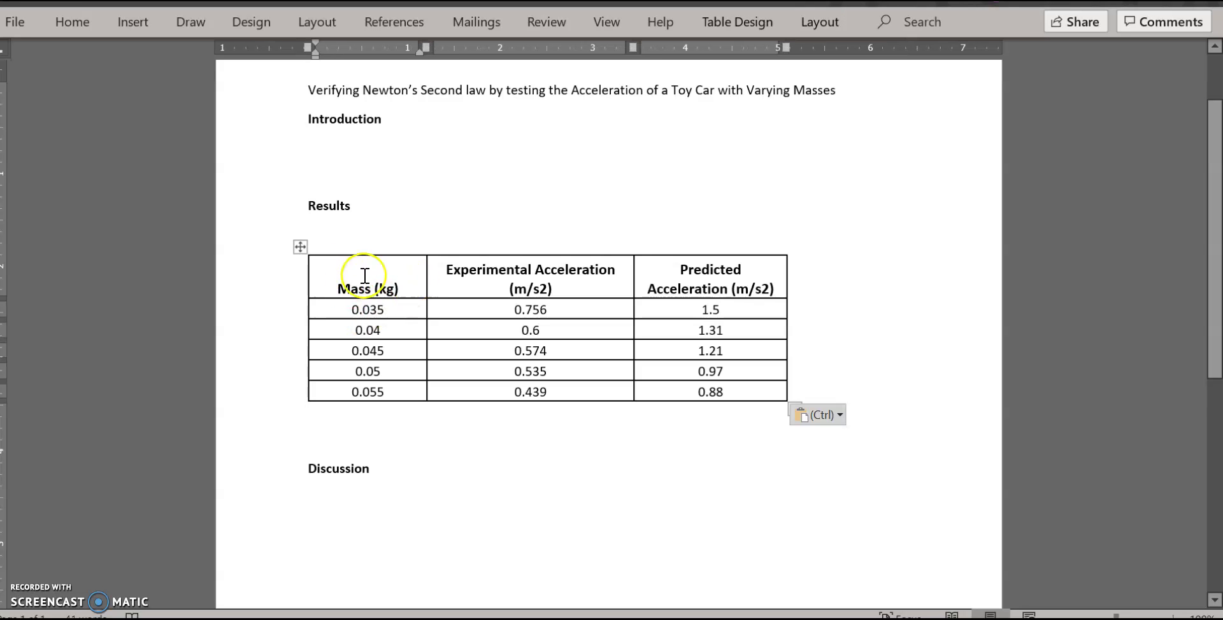
Add blank lines below the table, then reselect the chart in Excel
click(308, 421)
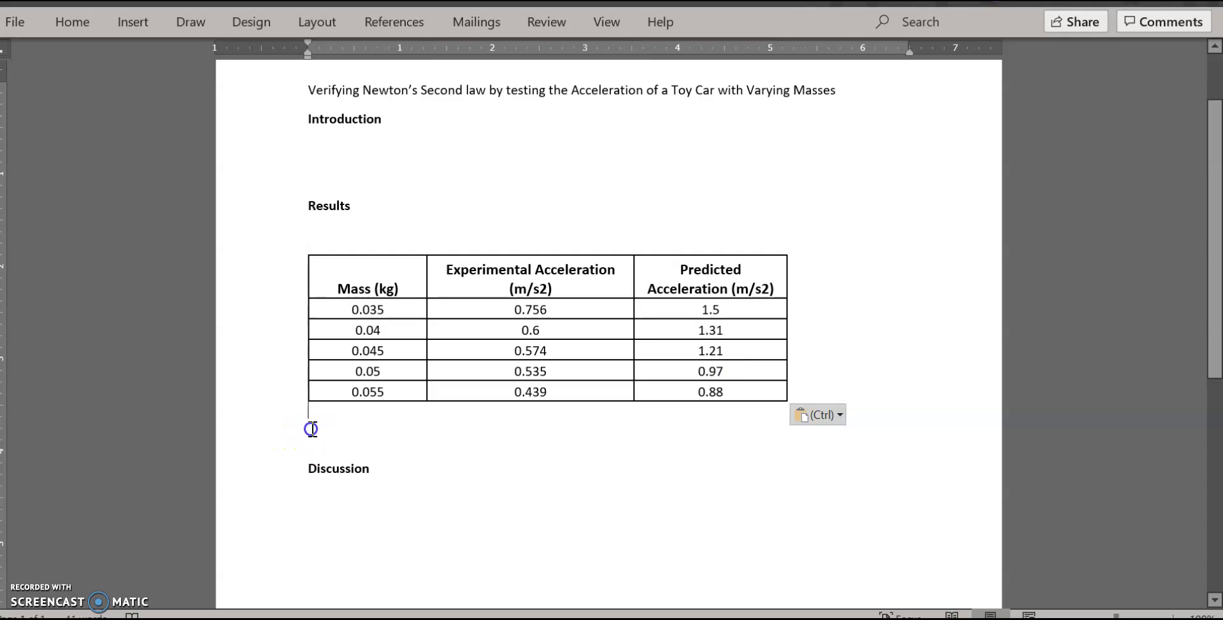
key(Return)
key(Down)
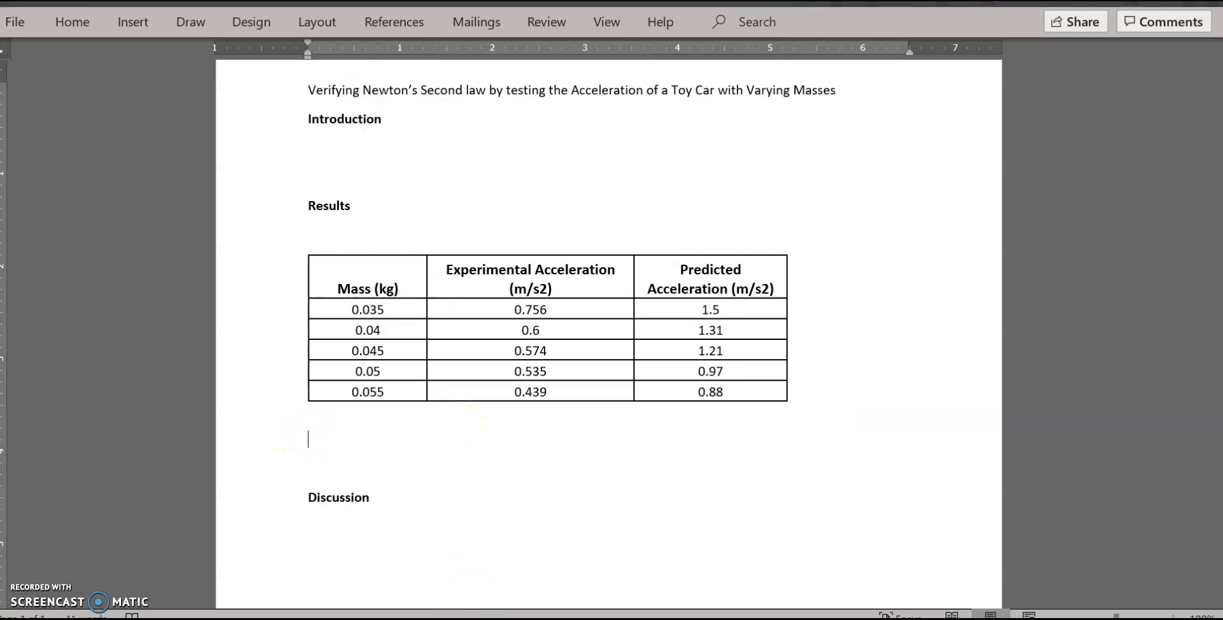
key(alt+Tab)
click(418, 464)
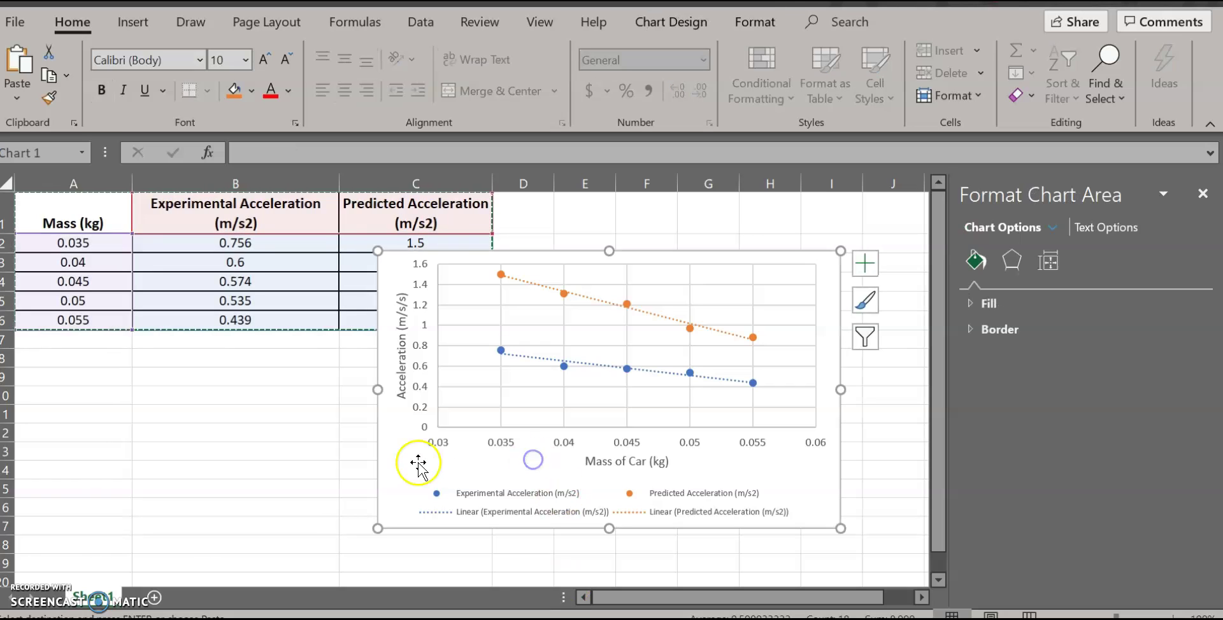
Paste the Excel scatter chart on the line below the Word table
click(384, 439)
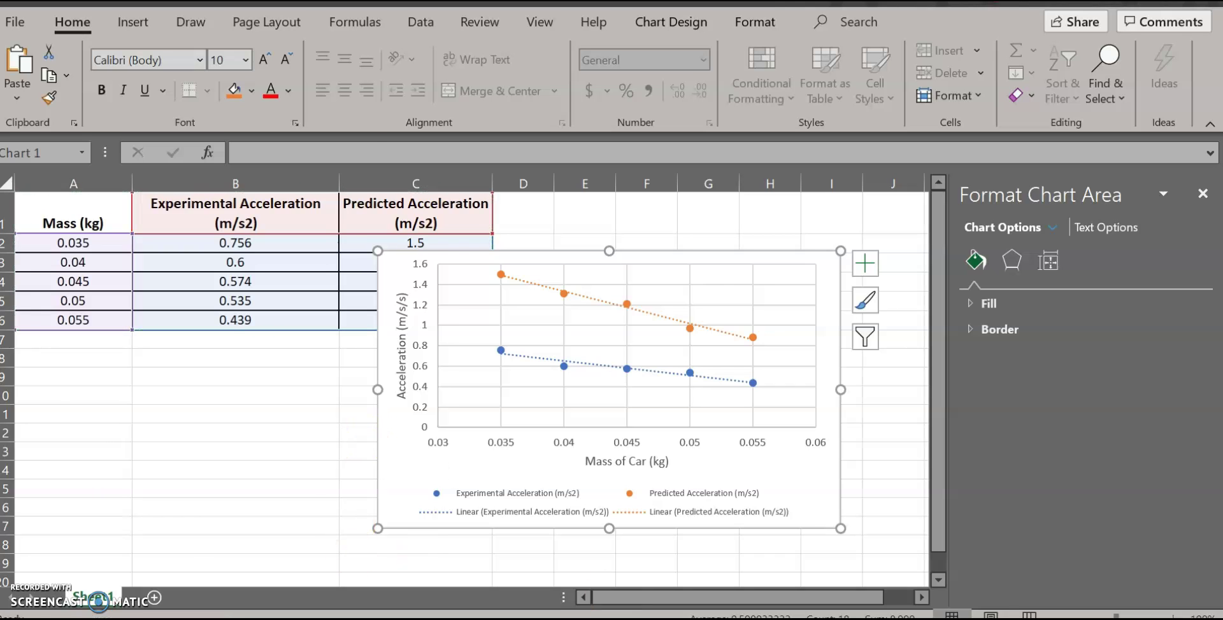
key(alt+Tab)
click(393, 475)
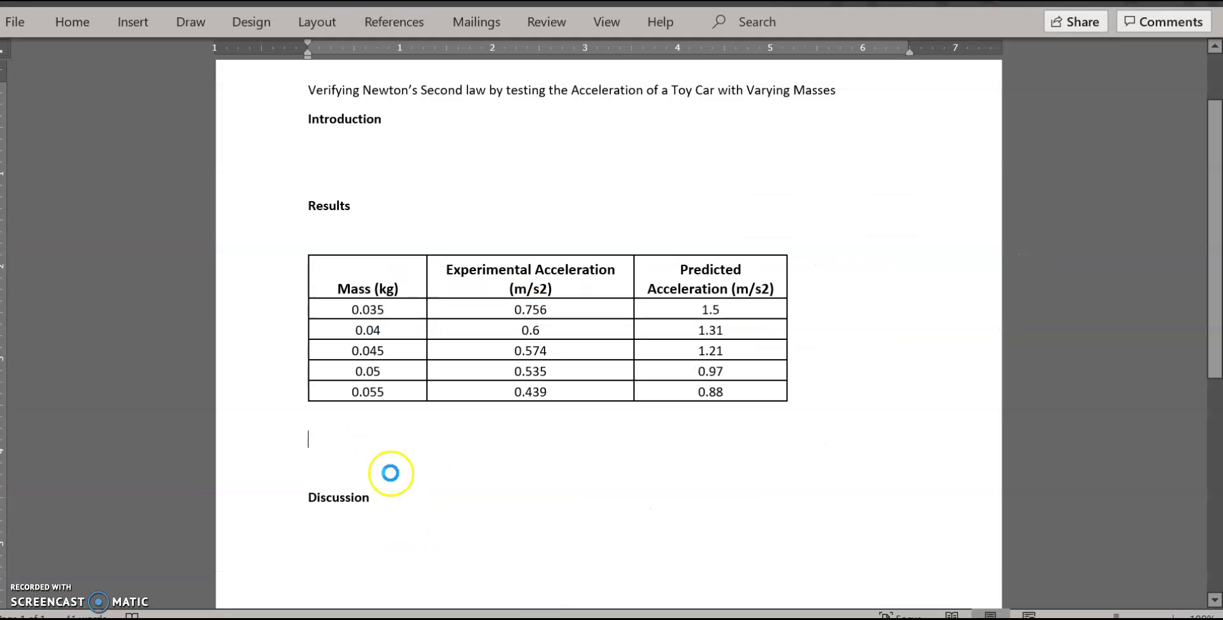
key(ctrl+v)
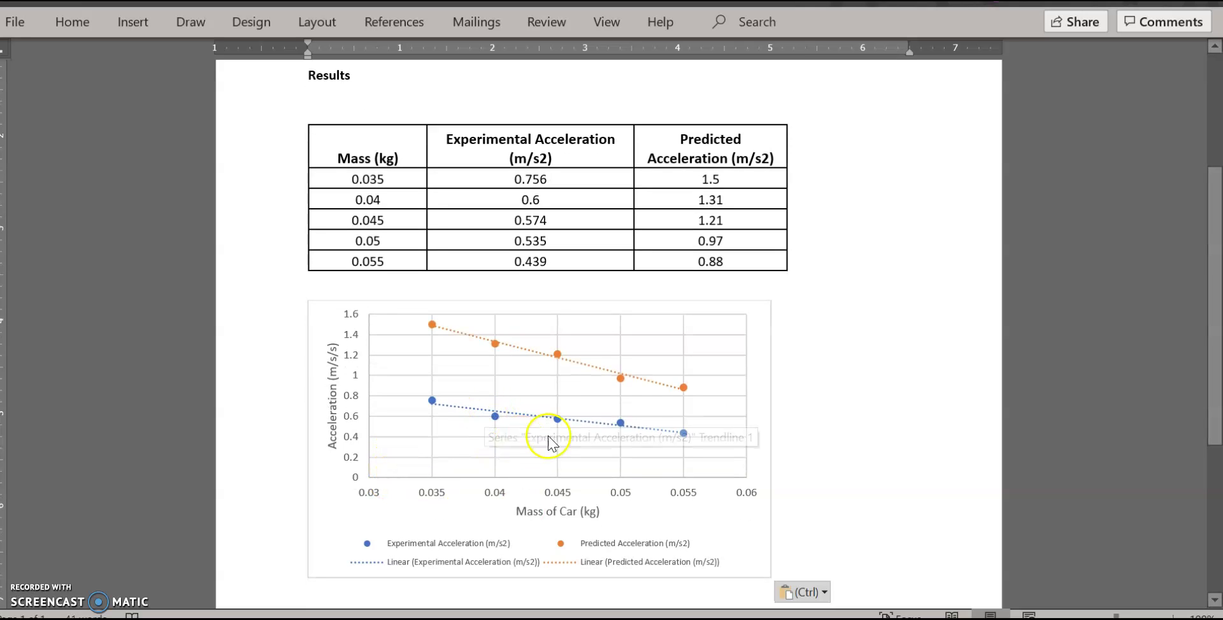
Widen the Experimental and Predicted Acceleration columns so their headers fit on one line
drag(330, 144, 690, 197)
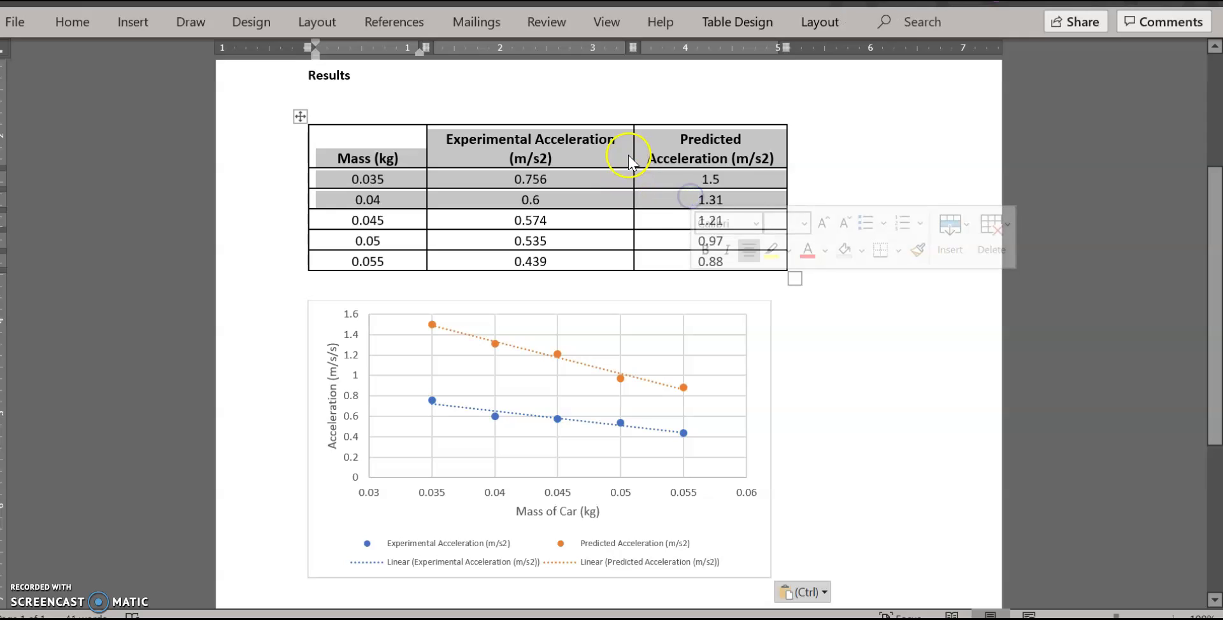
click(653, 158)
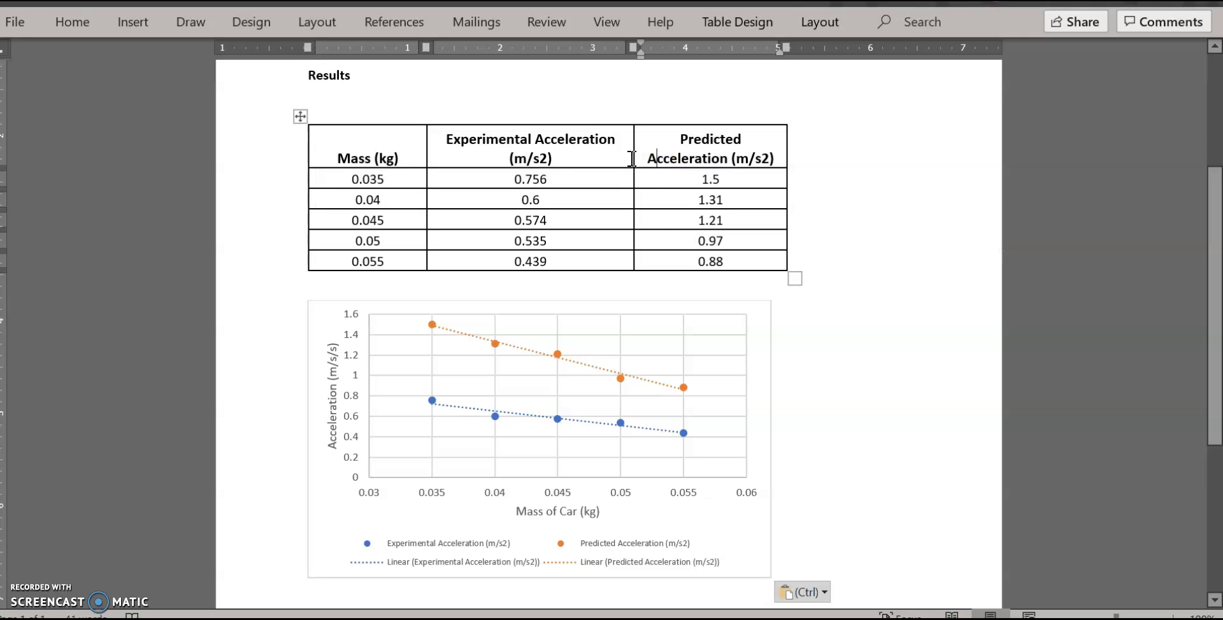
drag(633, 155, 662, 157)
drag(788, 160, 902, 158)
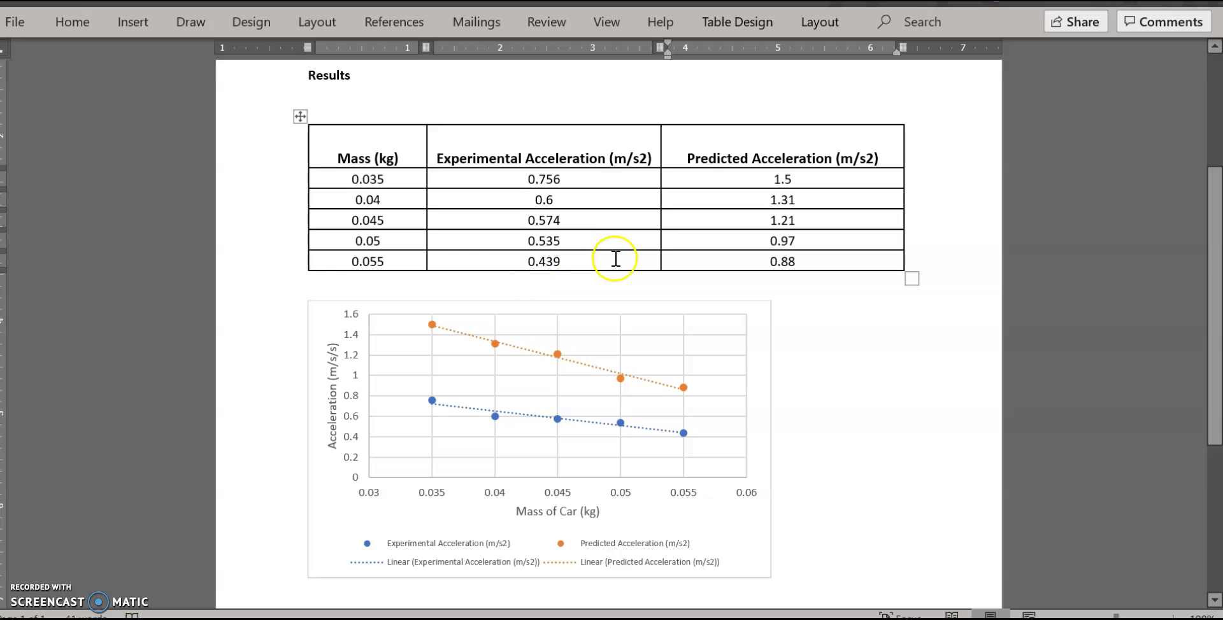
click(372, 280)
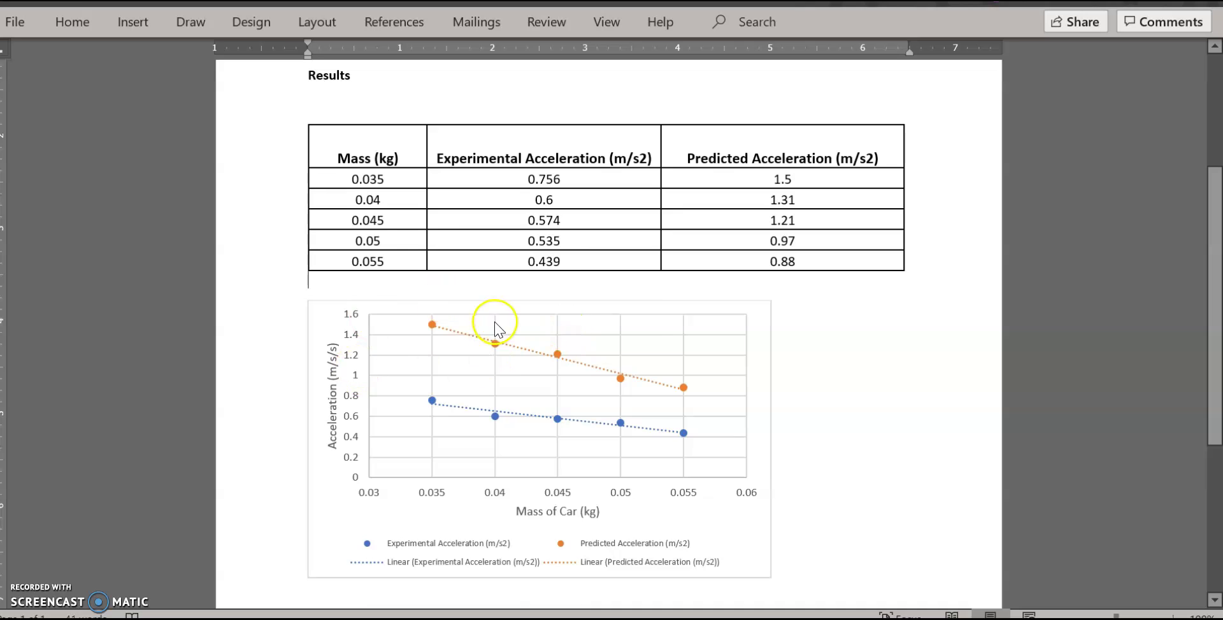
scroll(494, 322, up, 3)
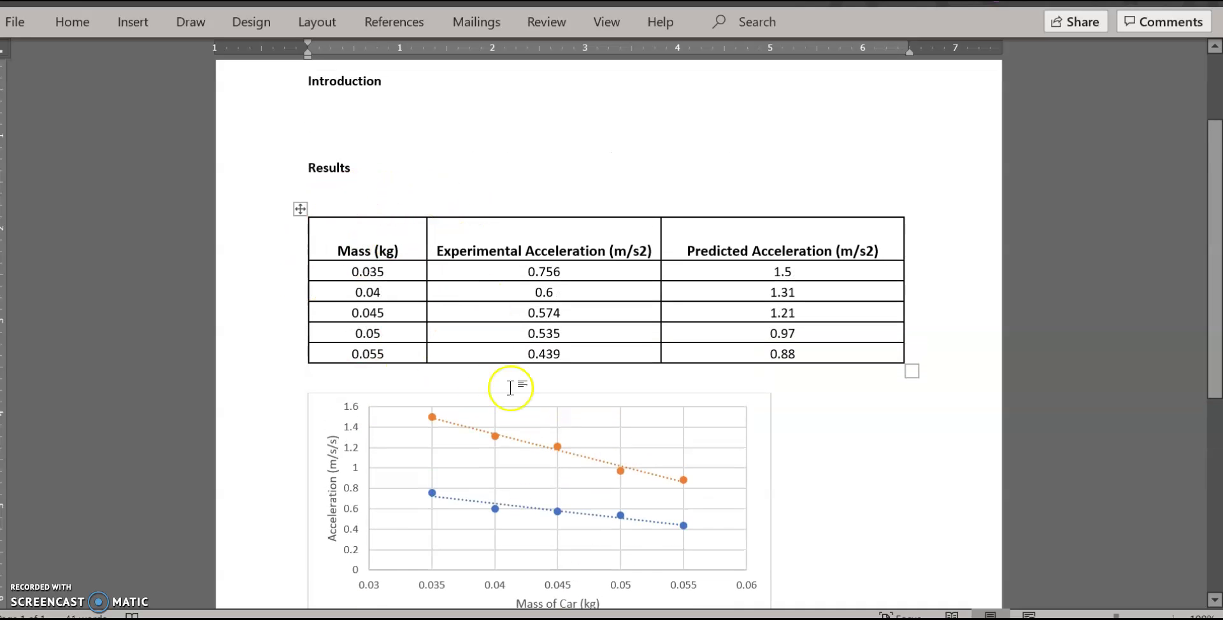